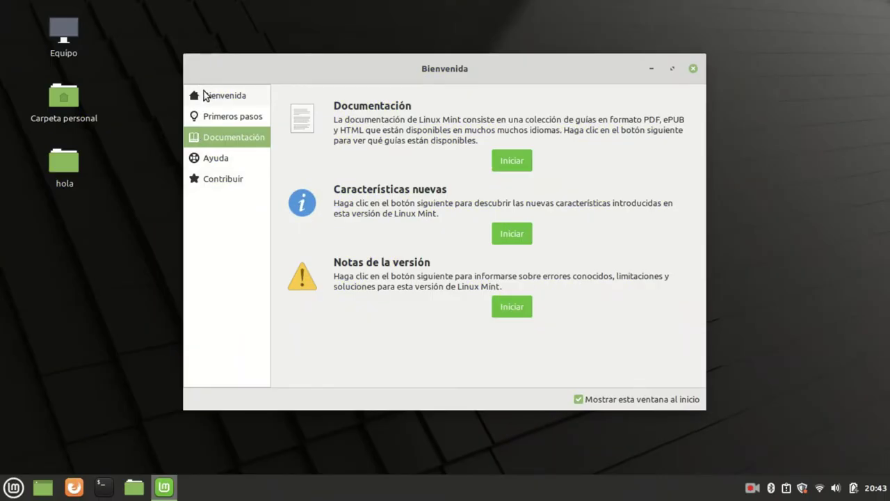
Review the welcome window's Bienvenida, Primeros pasos, Documentación, Ayuda and Contribuir sections, and close the window.
click(205, 95)
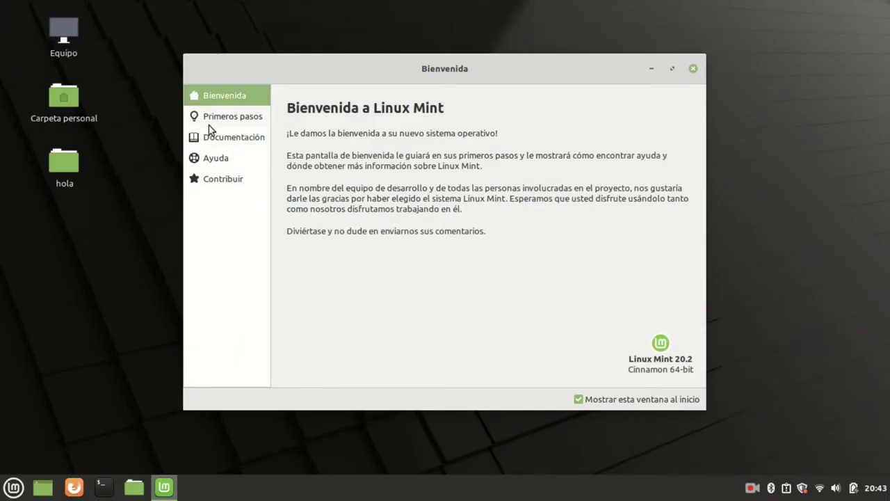
click(208, 123)
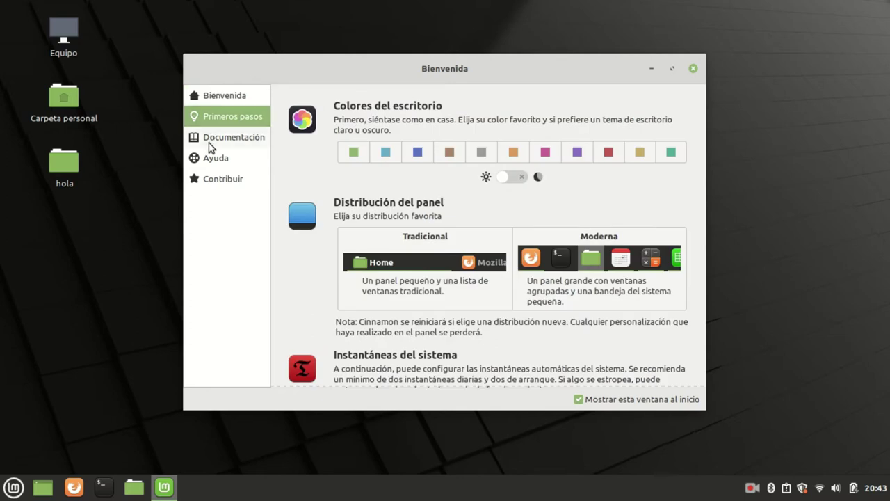
click(214, 142)
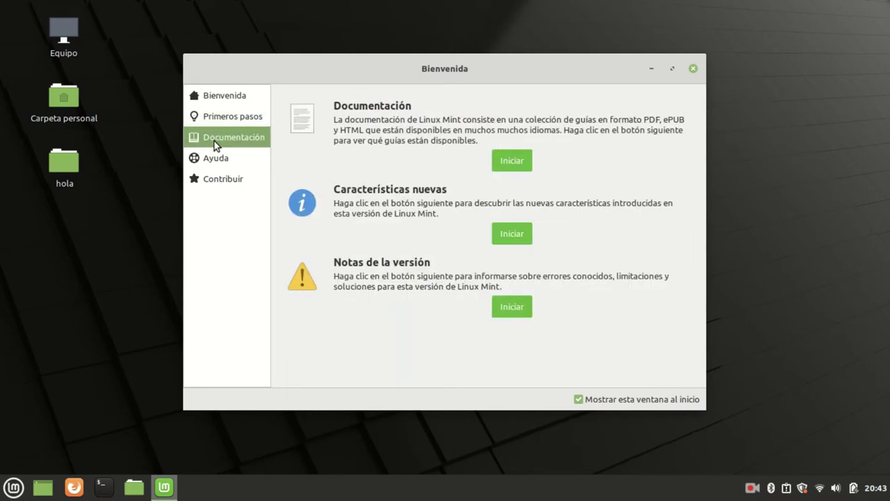
click(223, 162)
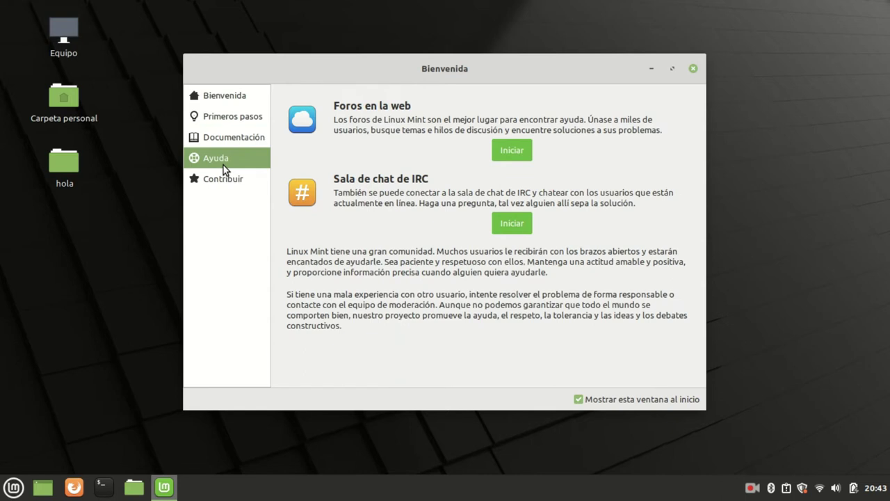
click(224, 177)
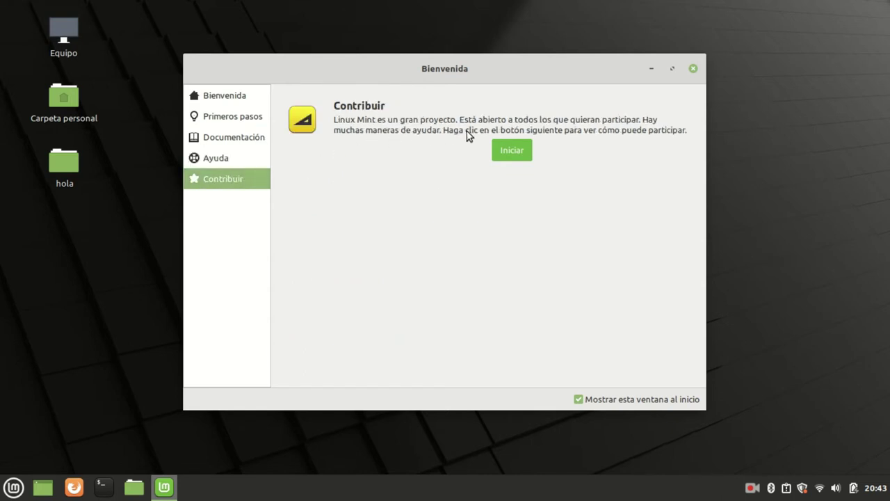
click(693, 69)
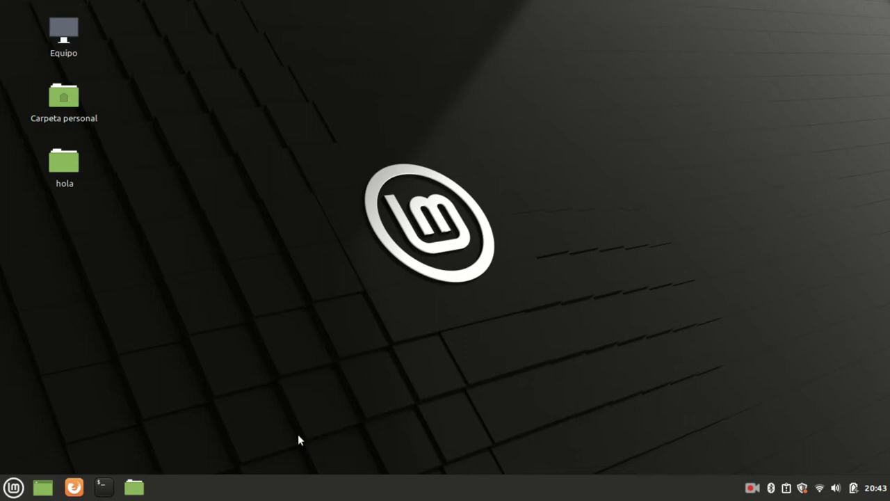
Look through the installed application categories and launch LibreOffice Base from the office applications.
click(3, 488)
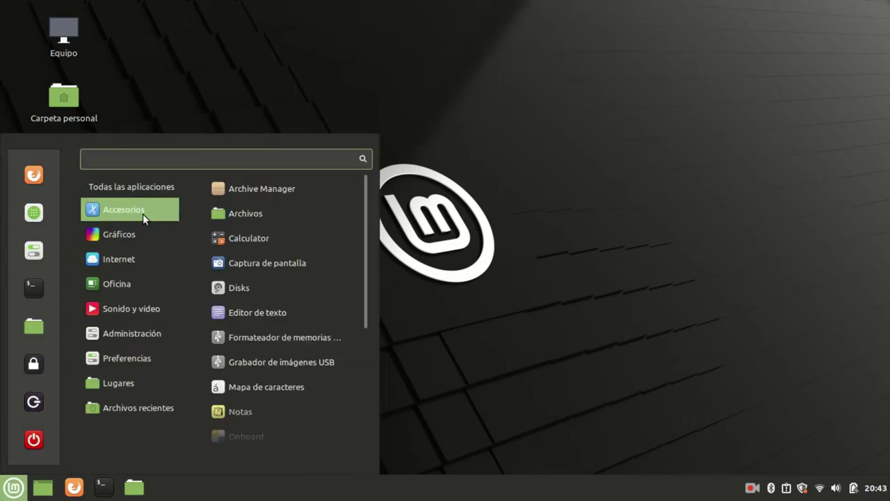
mouse_move(134, 240)
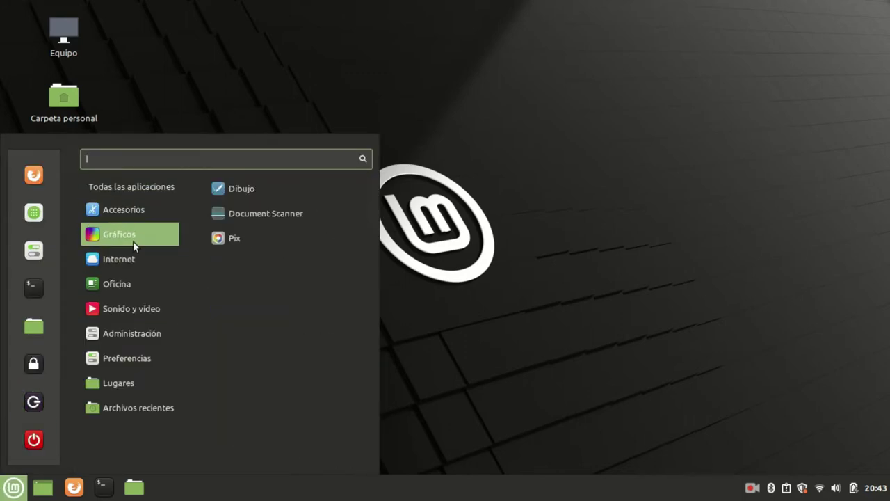
mouse_move(117, 291)
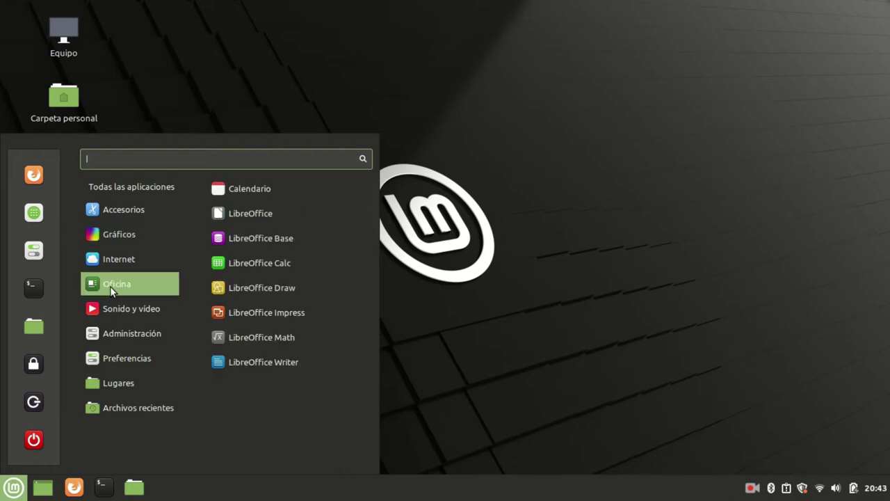
mouse_move(122, 267)
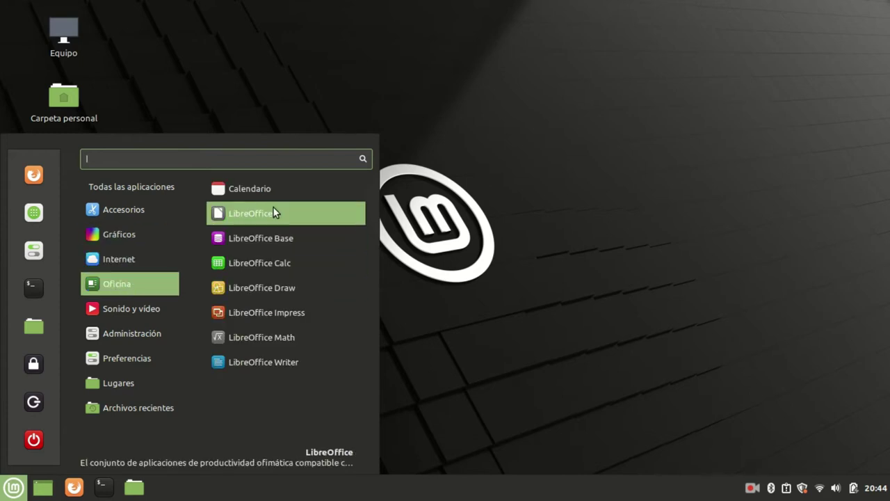
click(273, 236)
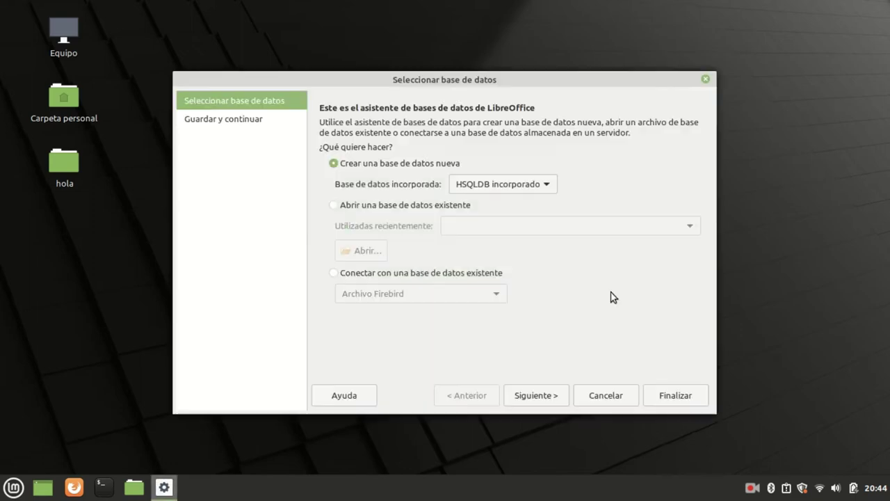
Create a new HSQLDB embedded database, save it as "Base de datos nueva" in Documentos, and close it.
click(680, 394)
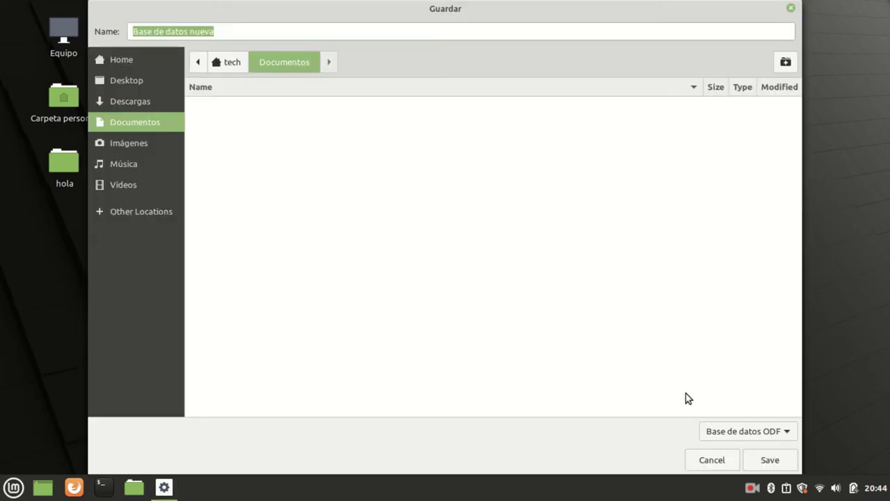
click(781, 462)
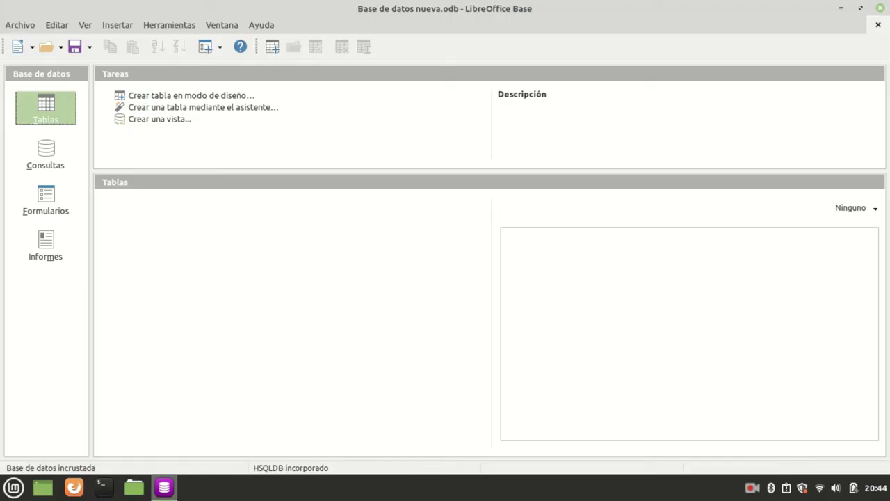
click(880, 7)
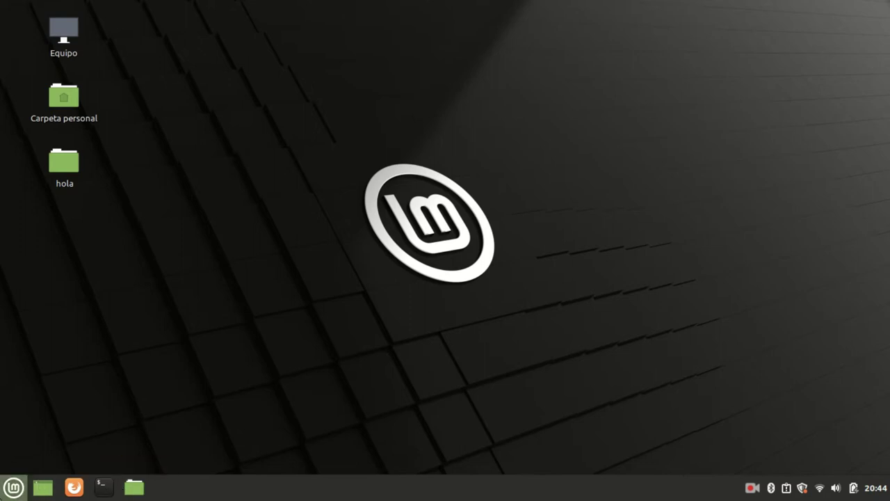
Launch LibreOffice Calc from the office applications and dismiss the tip of the day.
click(14, 486)
mouse_move(132, 308)
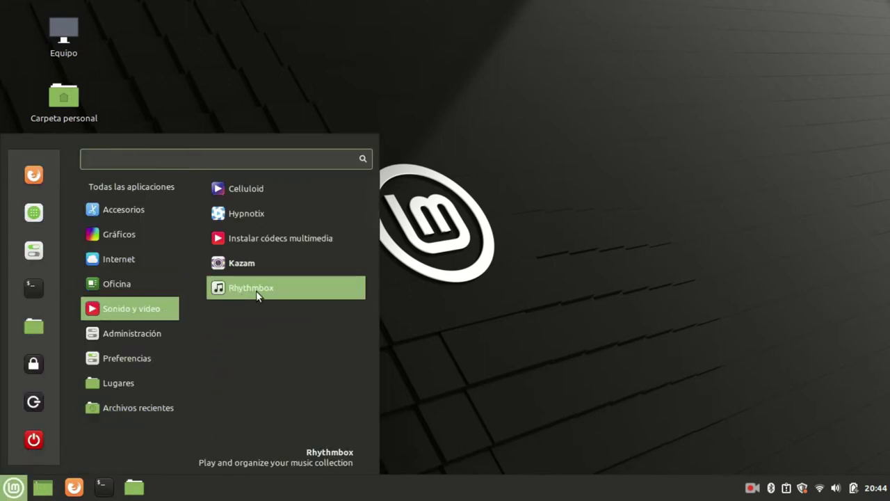
mouse_move(130, 284)
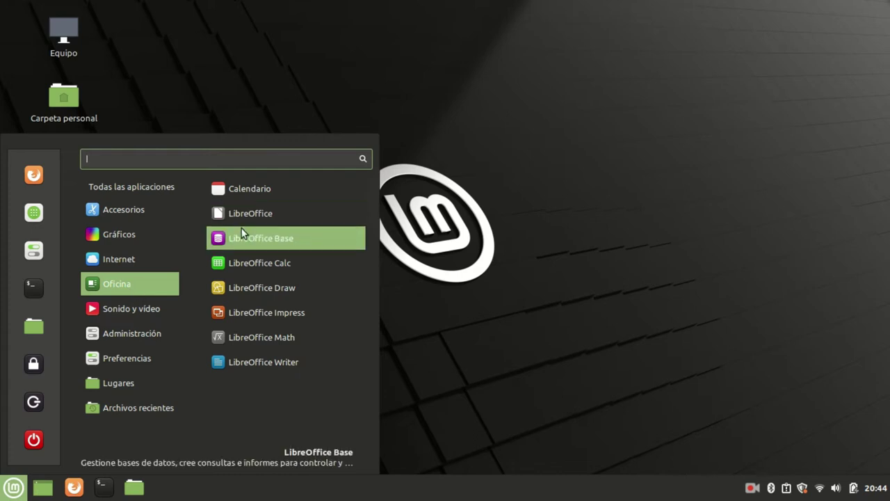
click(255, 263)
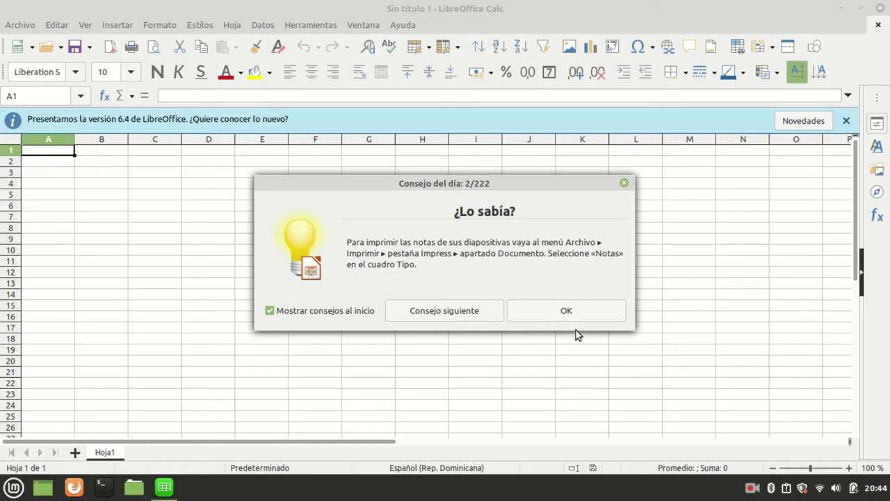
click(569, 310)
Try out cell selection with the range E7:K17 and enter the formula +H13*F7 in cell J13.
drag(257, 221, 577, 331)
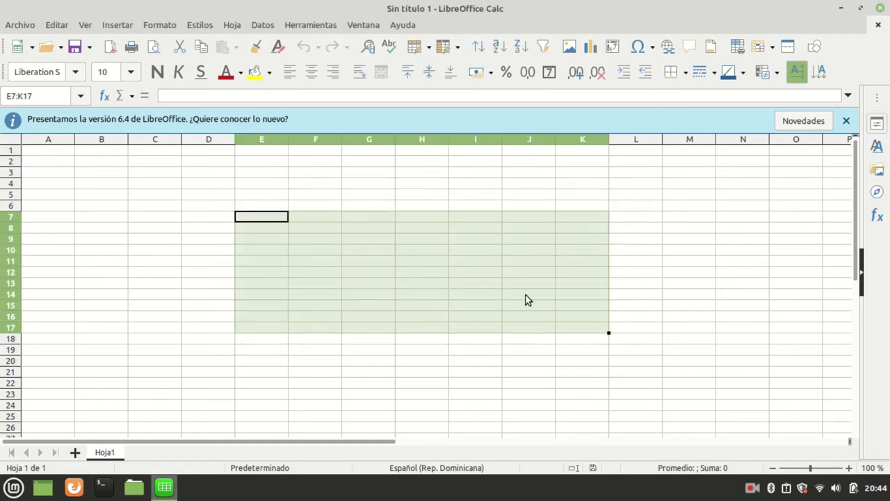
click(506, 283)
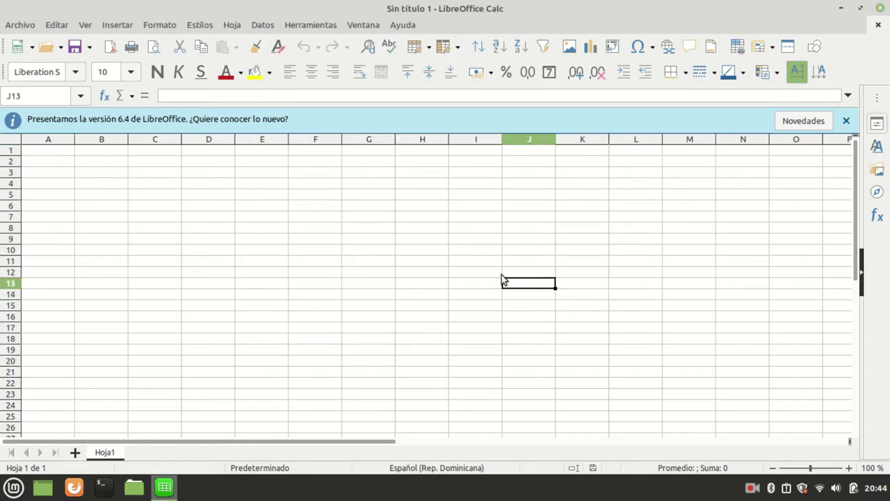
text(/)
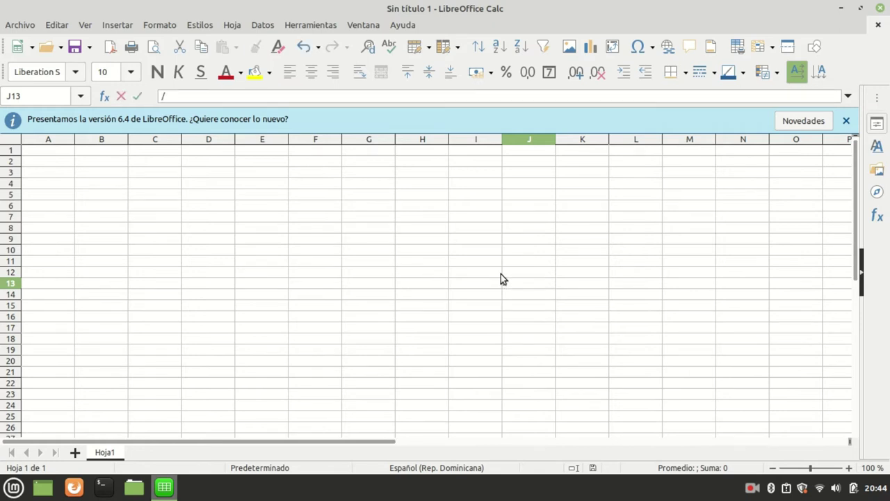
key(BackSpace)
text(+)
click(416, 282)
double_click(515, 283)
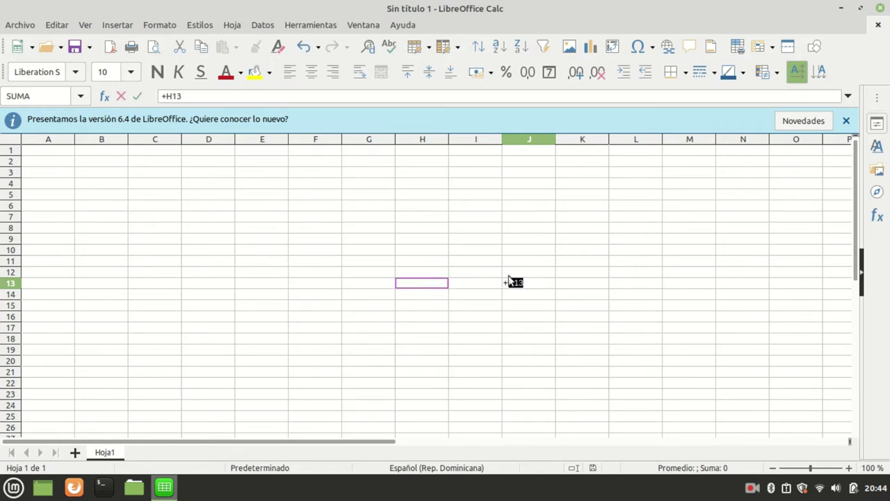
click(530, 281)
click(295, 217)
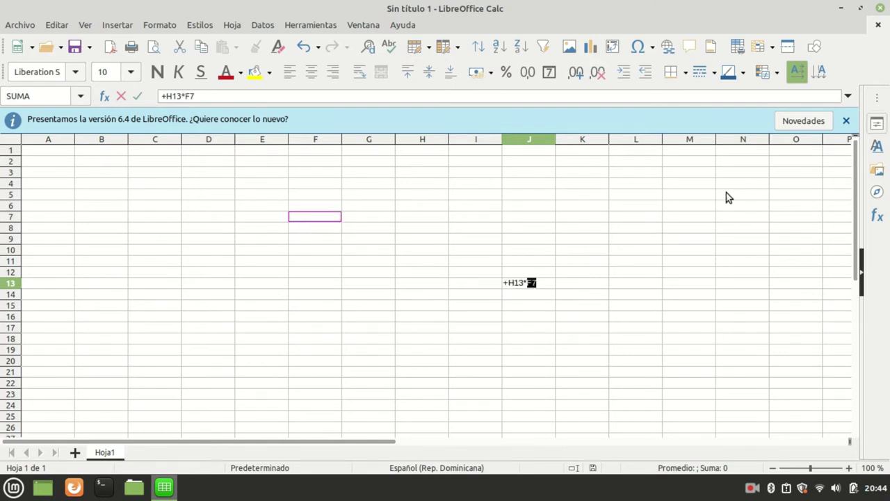
Close the Calc spreadsheet without saving its changes.
click(881, 9)
click(607, 292)
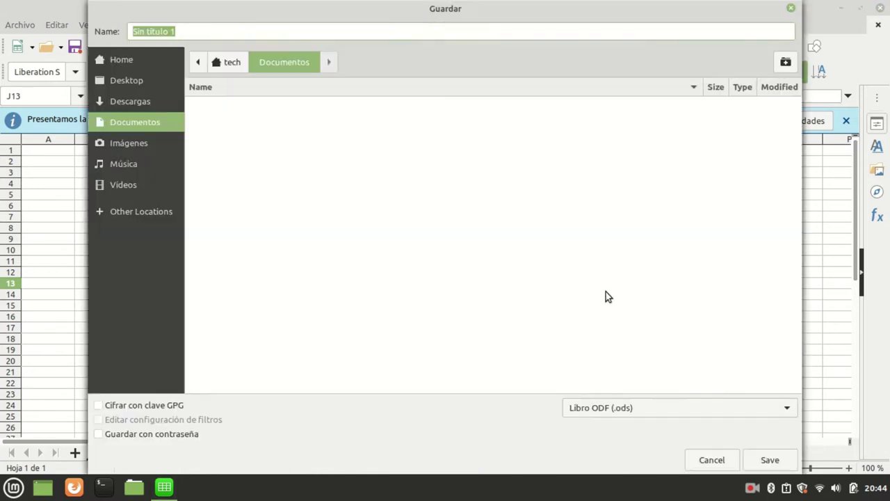
click(791, 8)
click(880, 8)
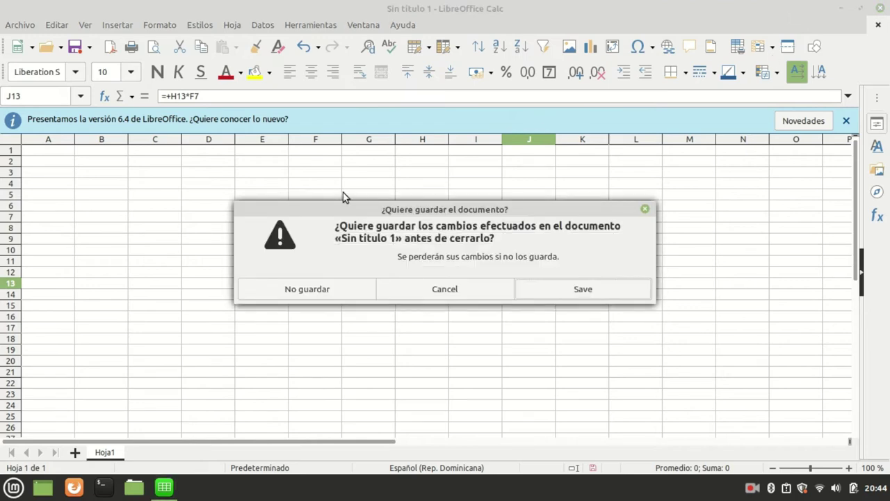
click(308, 289)
Launch LibreOffice Draw to view its blank drawing, and close both the drawing and the LibreOffice start window.
key(super)
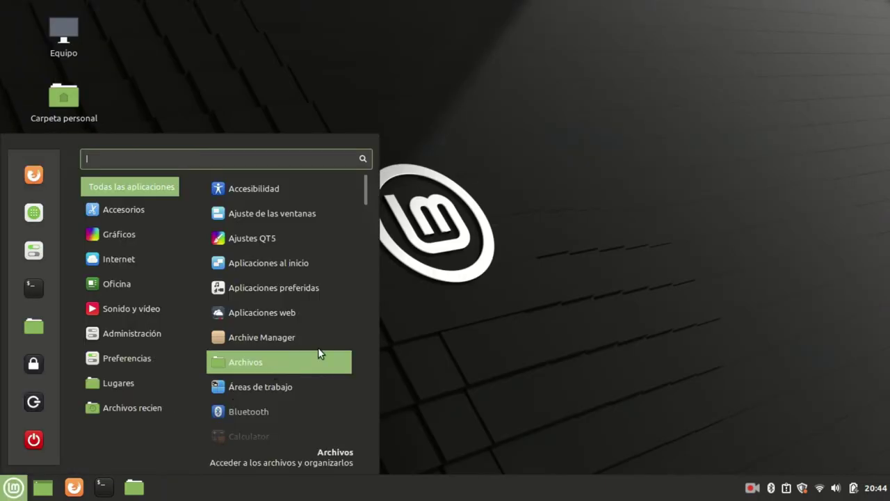
mouse_move(90, 283)
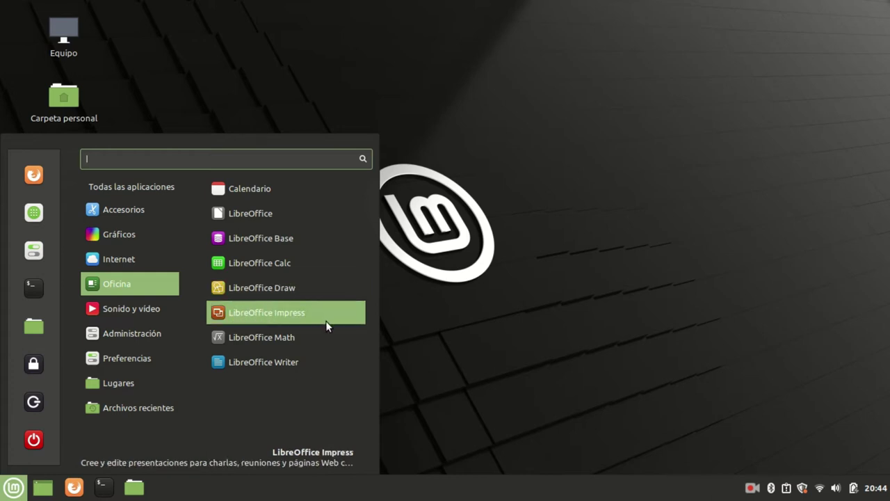
click(285, 295)
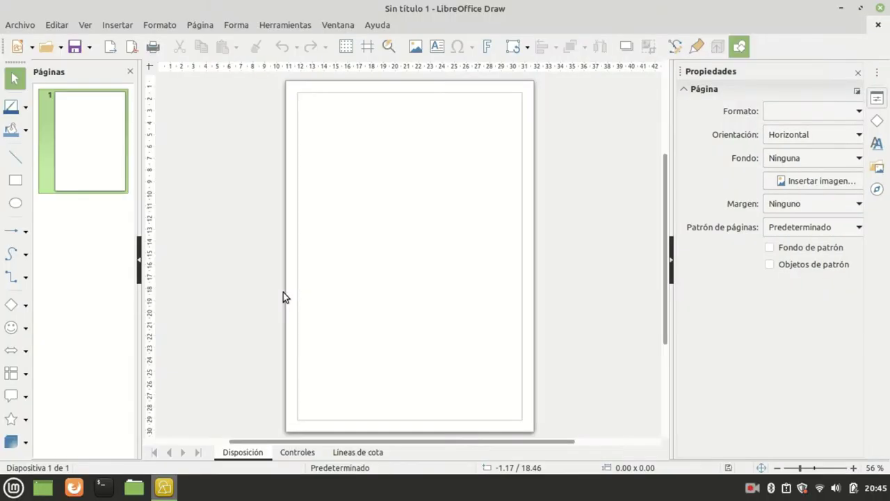
click(877, 25)
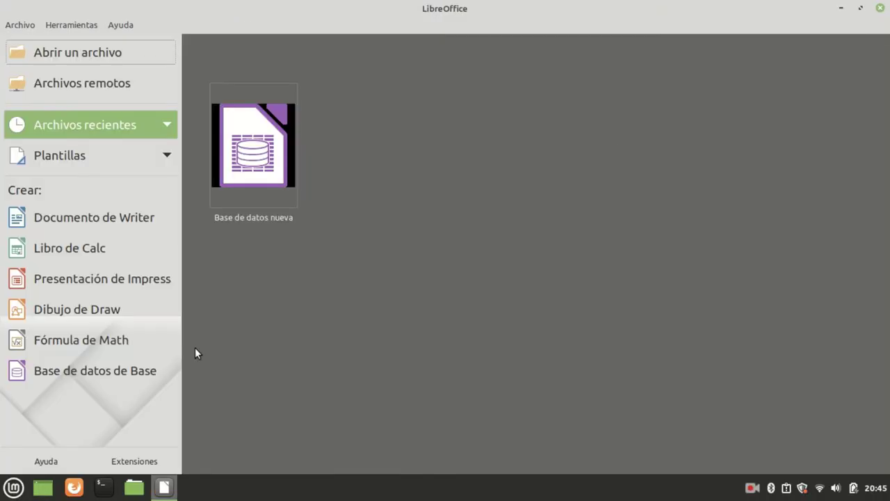
click(879, 8)
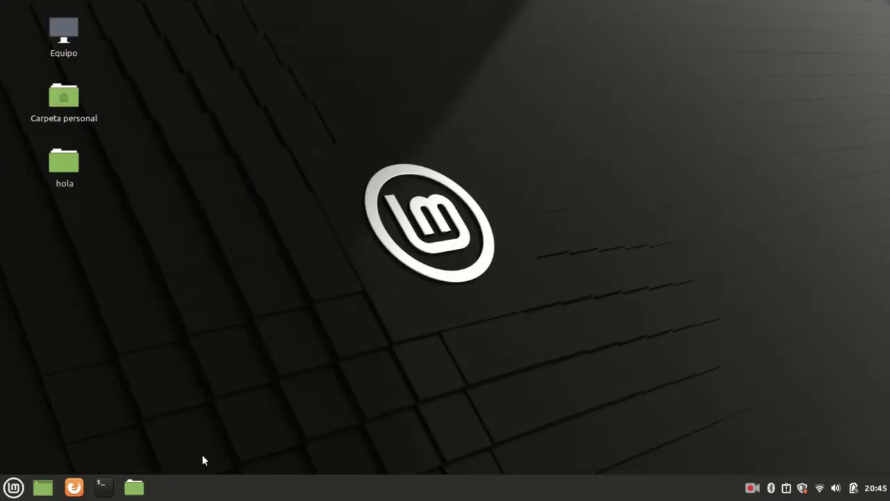
Bring up the log-out options to view them, and cancel without ending the session.
click(14, 487)
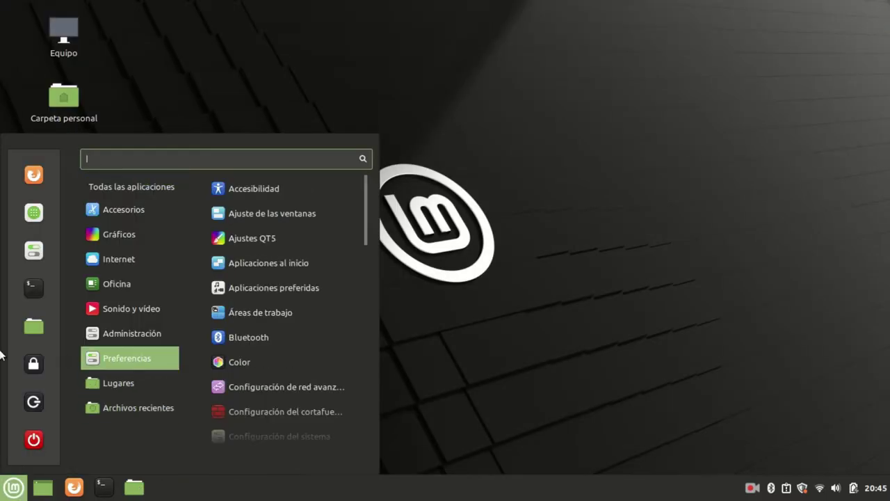
click(34, 401)
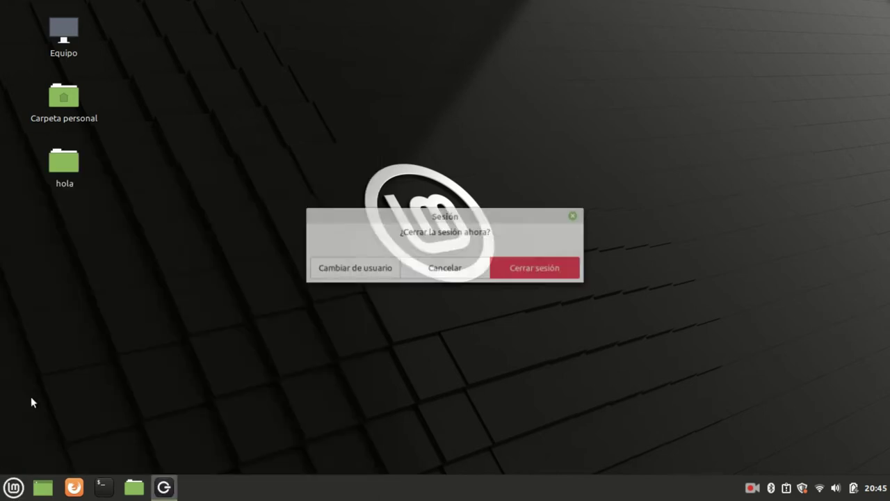
click(455, 272)
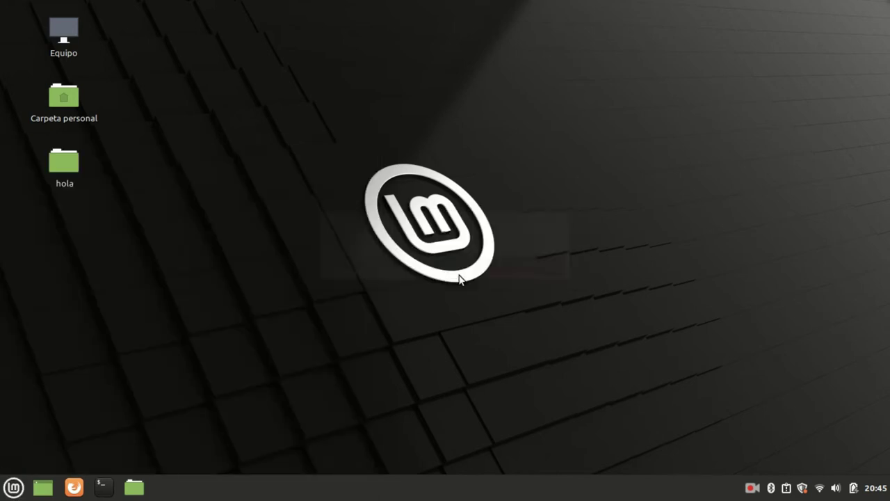
Bring up the system shutdown options to view them, and cancel without powering off.
click(14, 486)
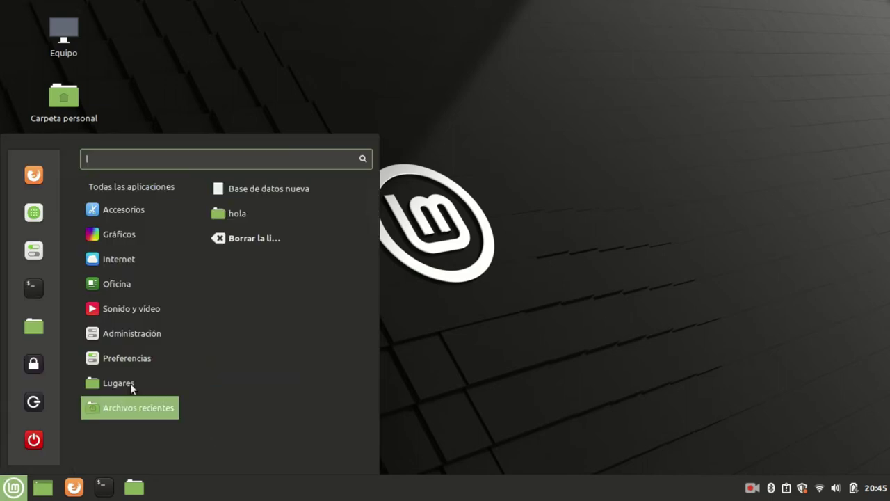
click(34, 441)
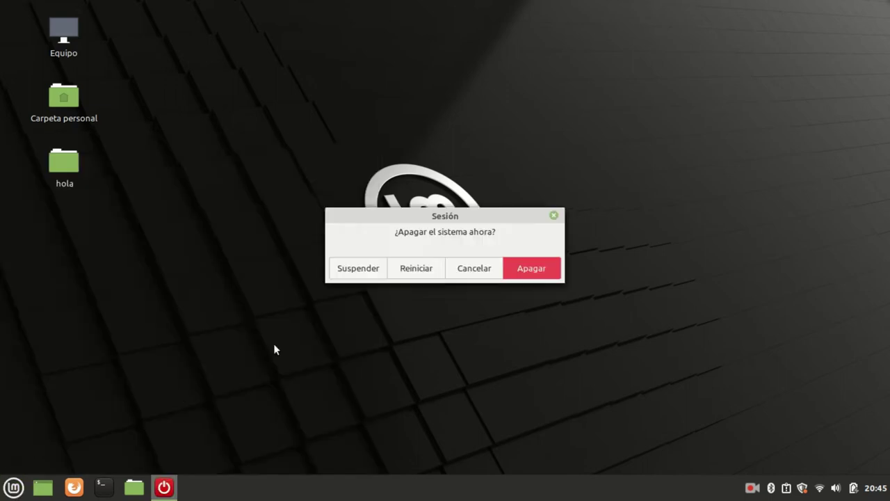
click(474, 266)
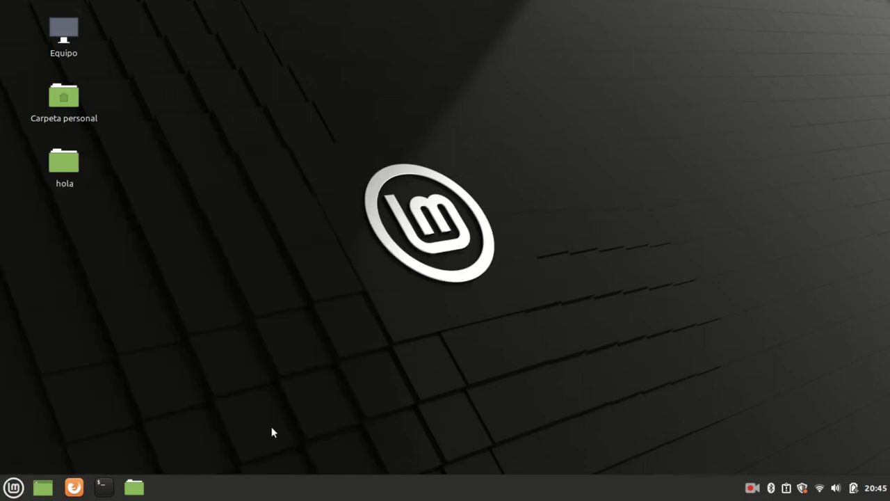
Open the Software Manager to view the WhatsApp package page, and force the manager to quit.
click(4, 486)
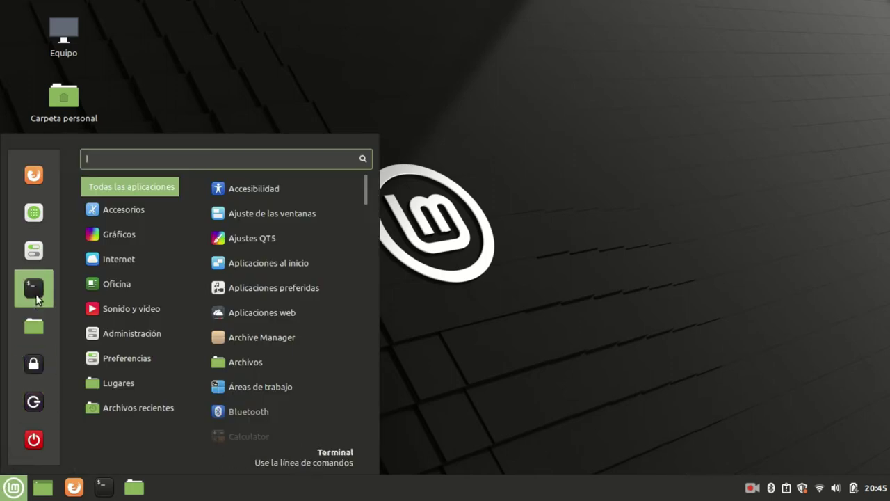
click(36, 213)
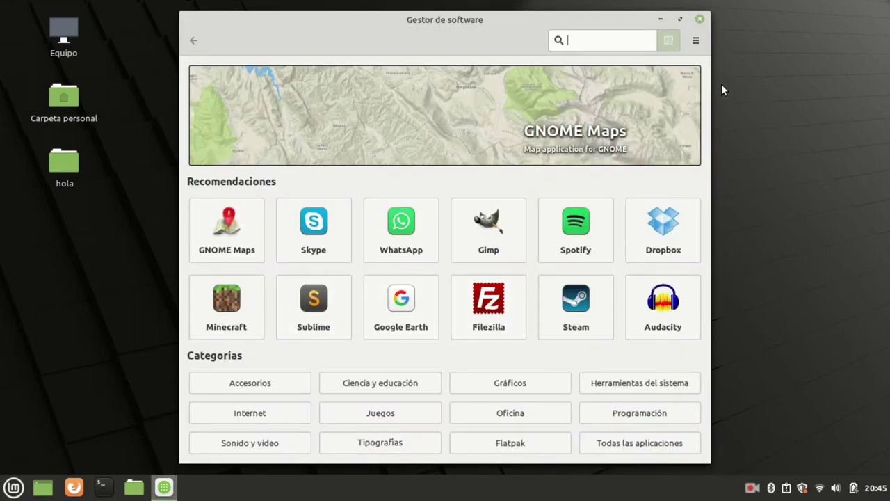
click(392, 233)
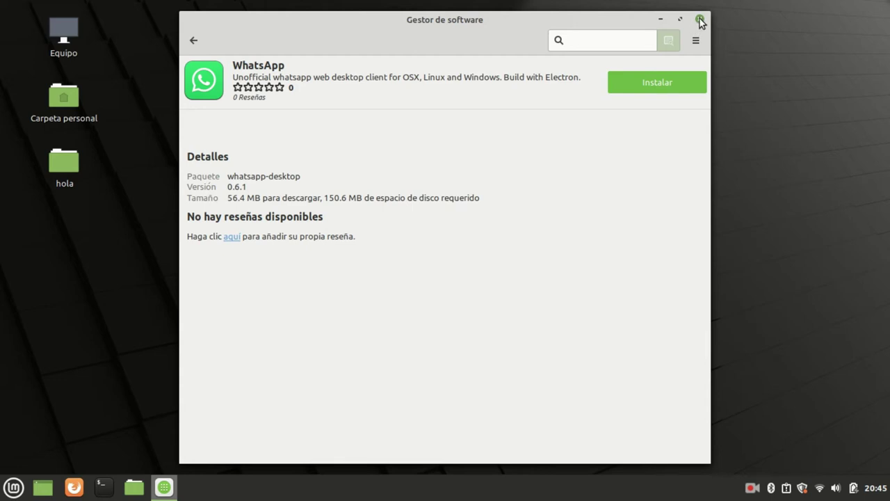
click(663, 22)
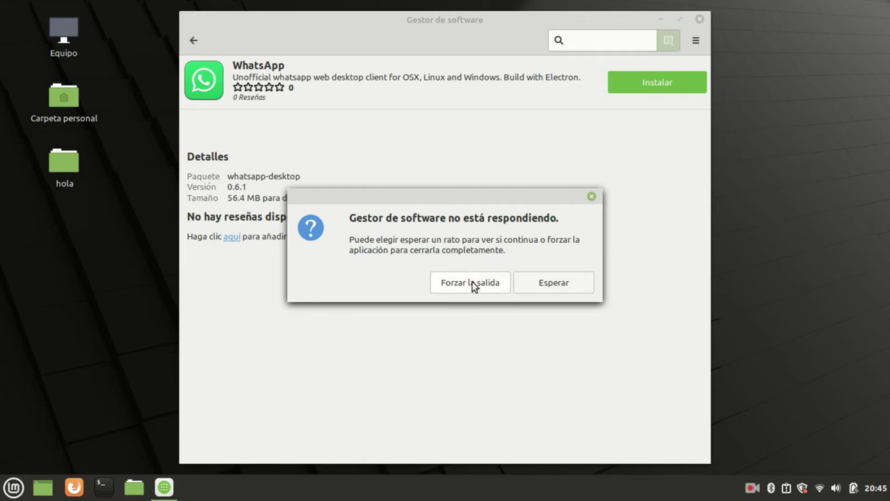
click(467, 281)
Launch Firefox to view the Linux Mint start page, and minimize the browser window.
click(14, 487)
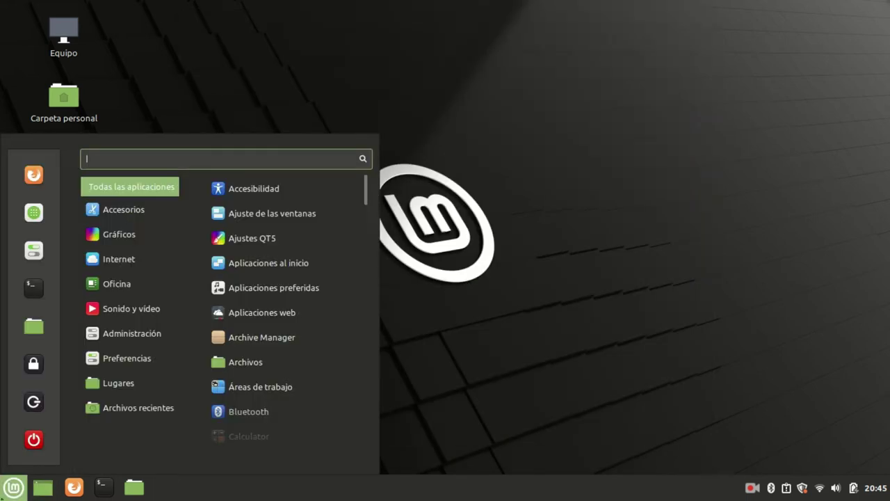
click(73, 490)
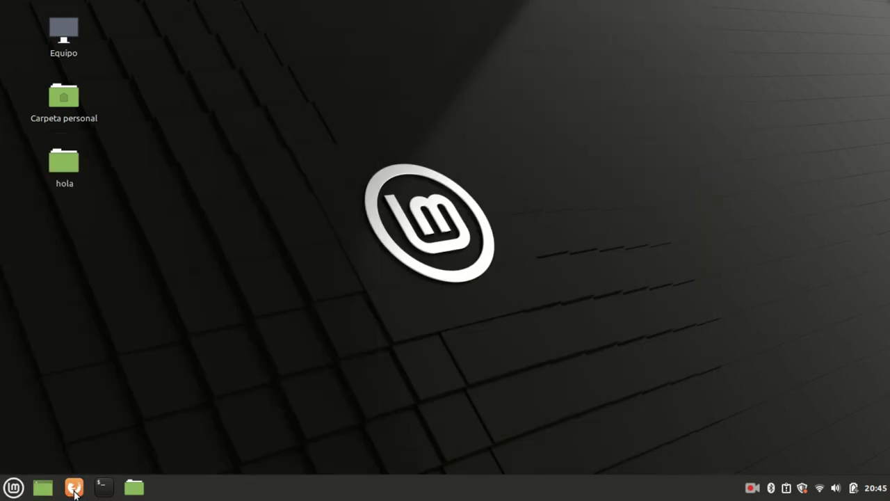
click(73, 490)
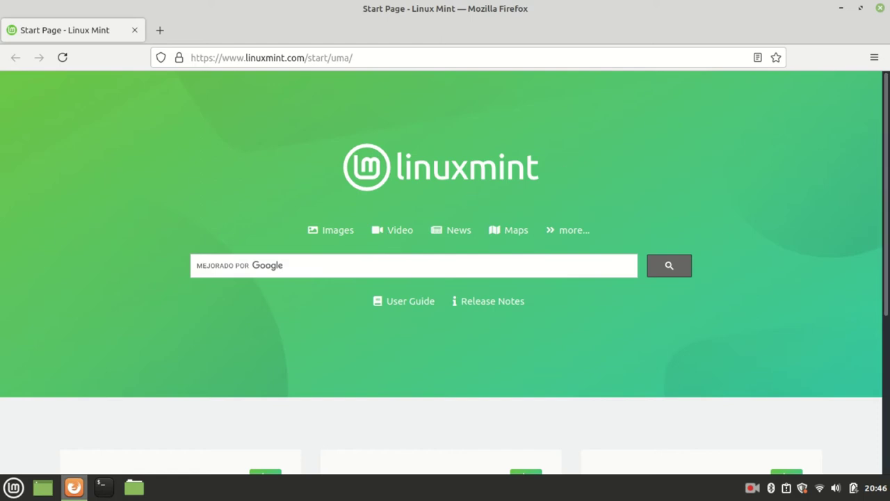
click(840, 8)
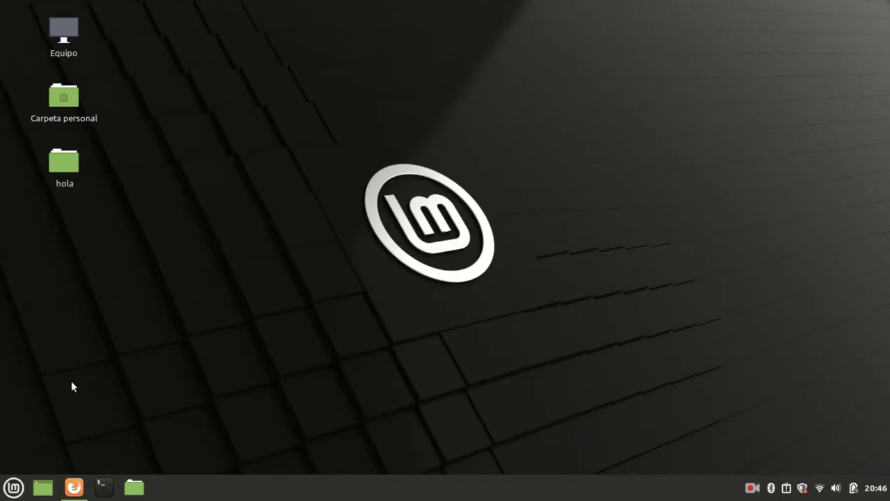
Open the System Settings and maximize their window.
click(13, 486)
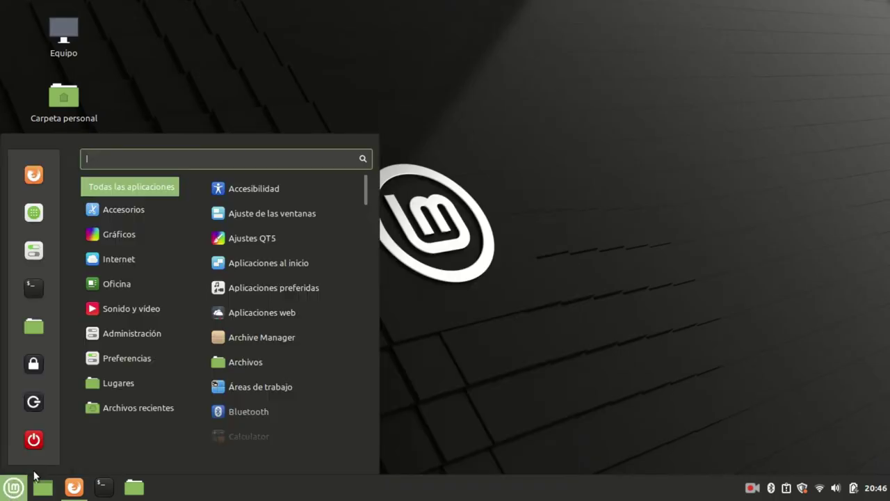
click(17, 260)
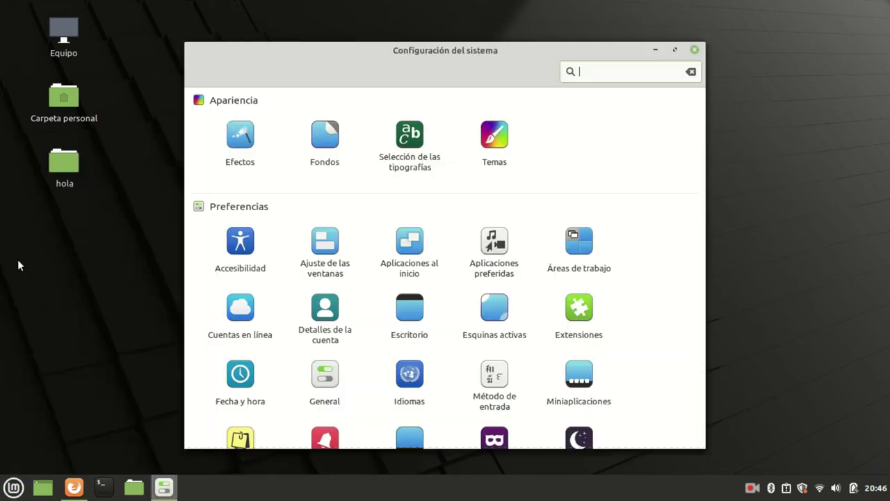
click(674, 51)
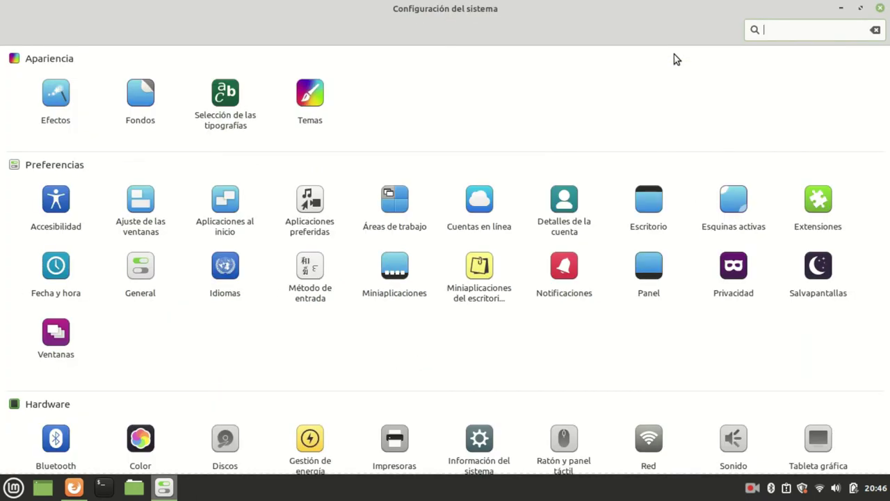
View the list of effect styles in the Efectos settings without choosing one, and return to the settings overview.
click(50, 98)
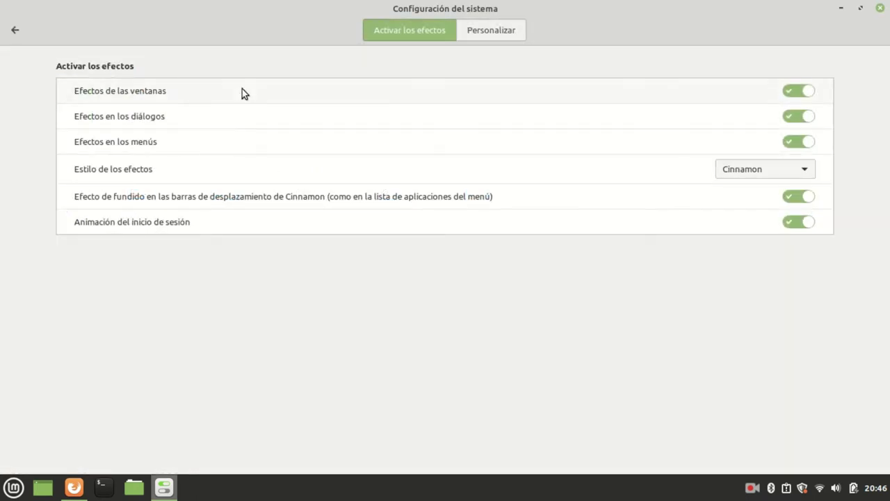
click(789, 168)
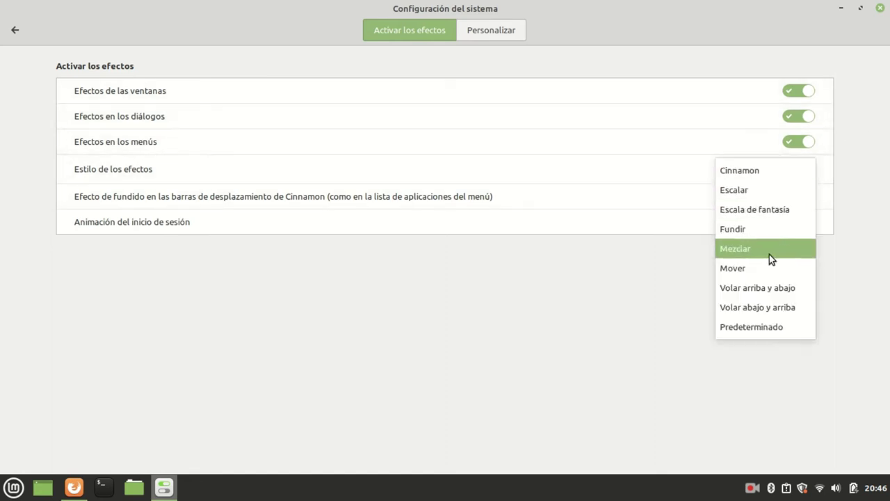
click(10, 30)
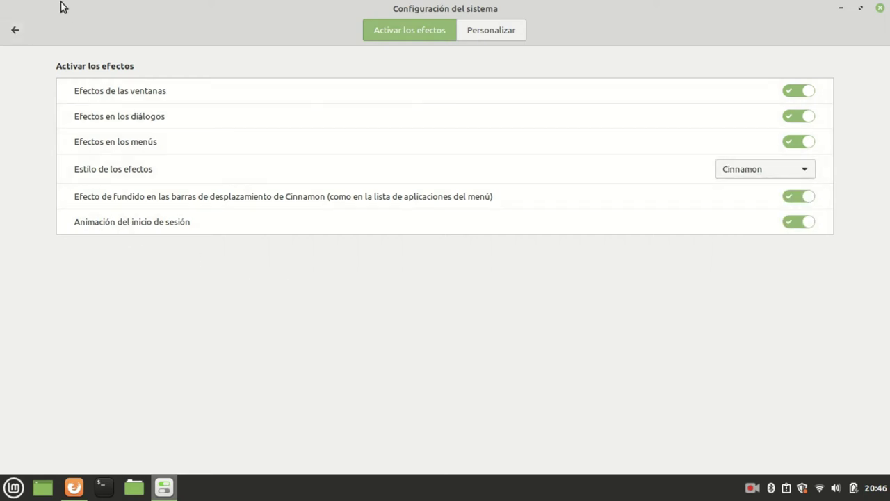
click(15, 32)
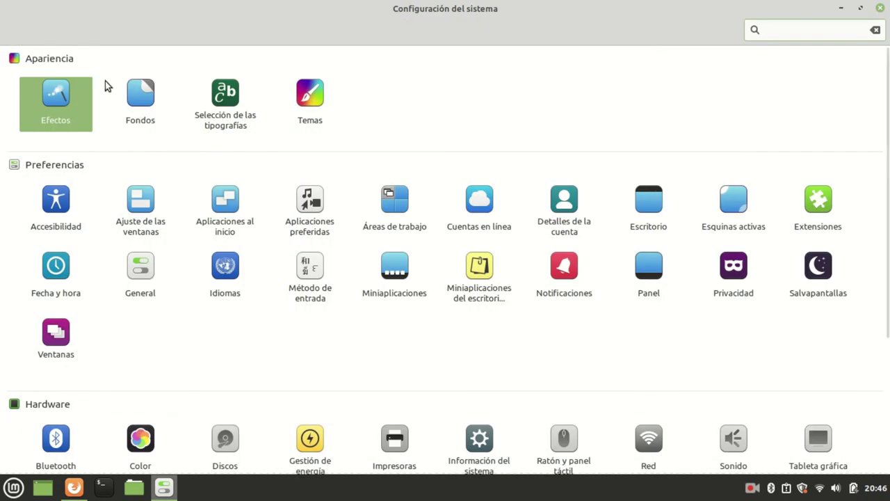
Open the Fondos settings, dismiss the Update Manager window, and browse the Ulyana and Ulyssa wallpaper collections.
click(136, 121)
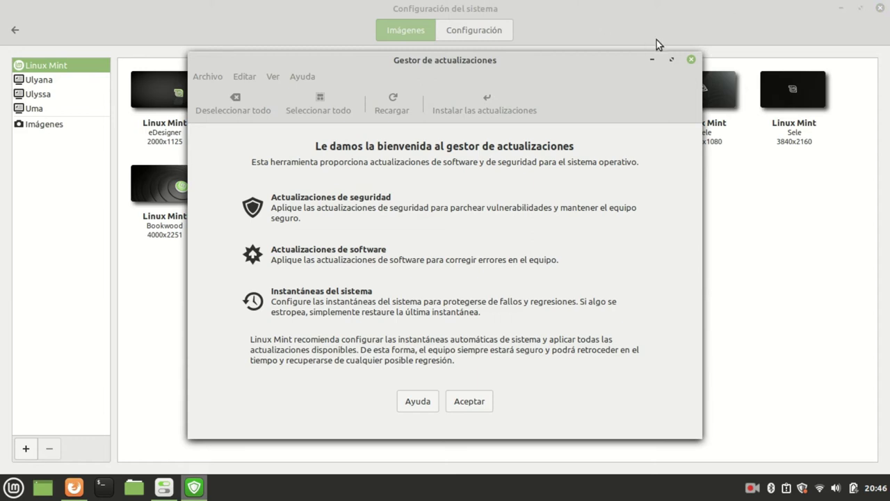
click(691, 59)
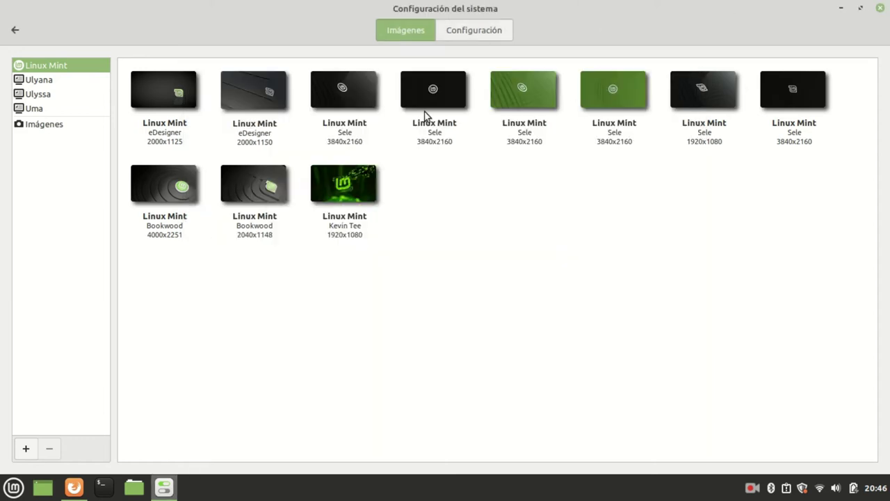
click(68, 82)
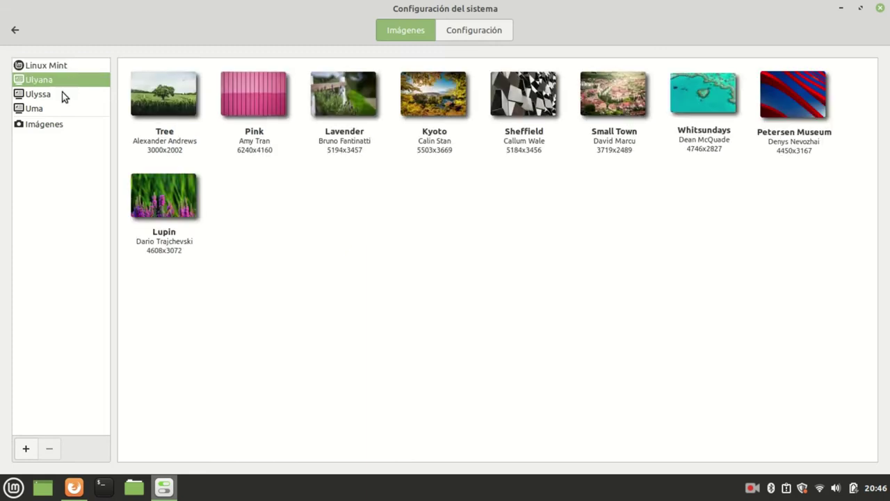
click(63, 96)
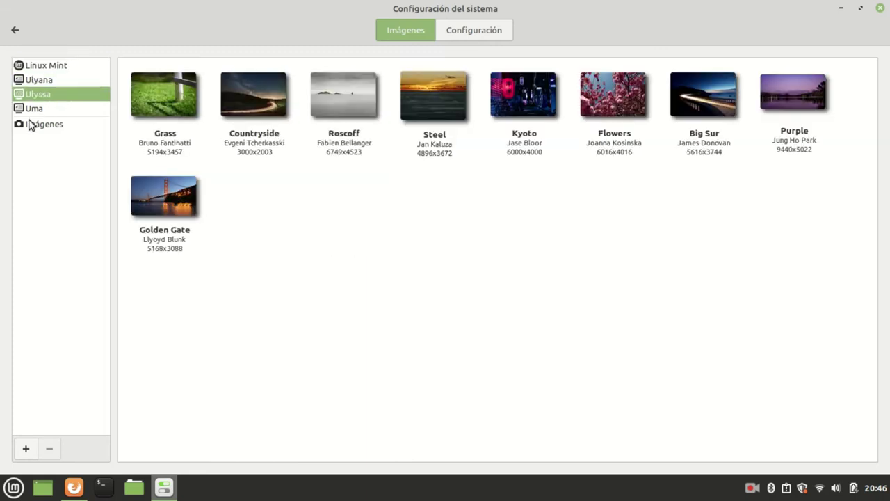
Apply the Kyoto picture from the Ulyssa collection as the desktop background, and minimize the settings to view it.
click(525, 94)
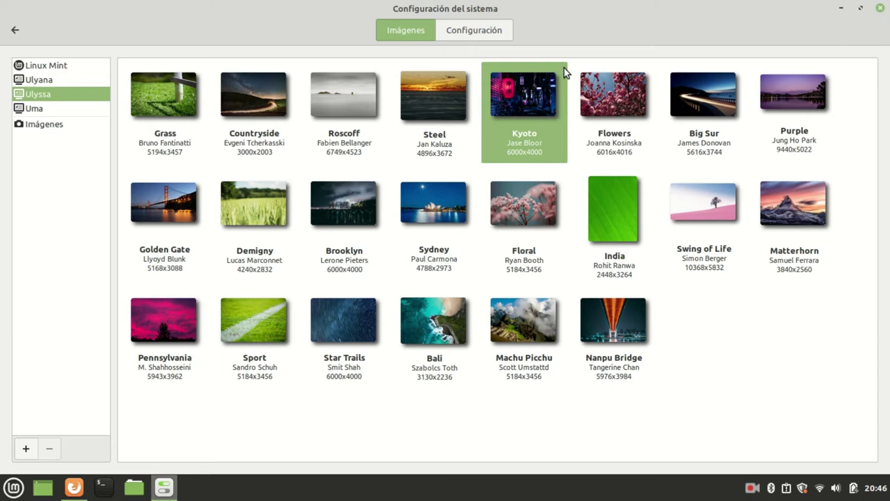
click(477, 36)
click(419, 35)
click(841, 9)
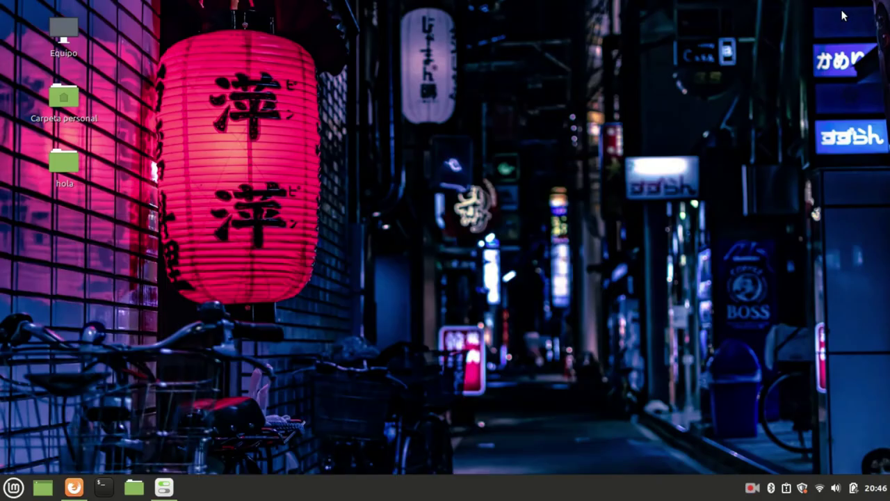
Restore the background settings, apply the Brooklyn picture from the Ulyssa collection, and minimize the window to view the desktop.
click(161, 487)
click(346, 226)
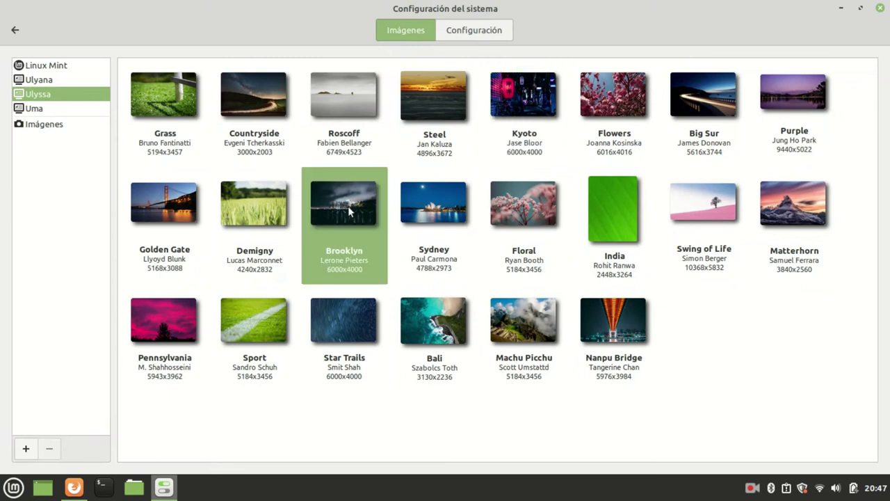
click(842, 8)
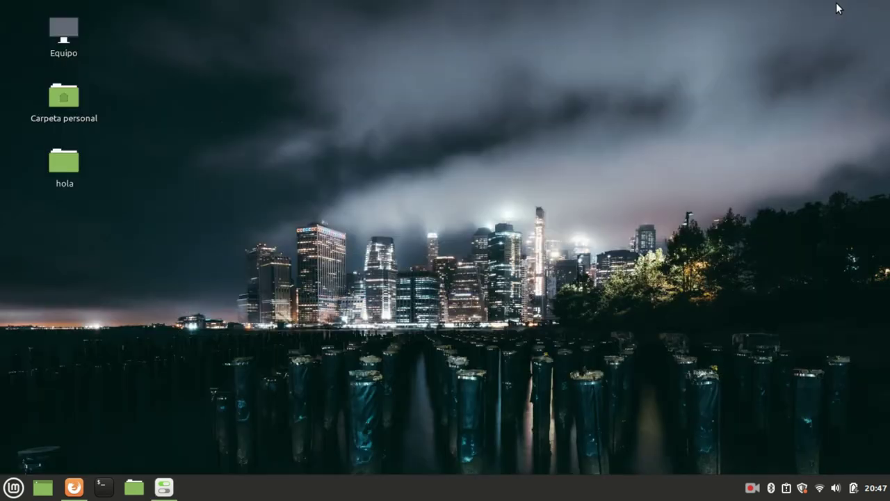
Set the Java picture from the Uma collection as the desktop background, and minimize the settings to view it.
click(163, 486)
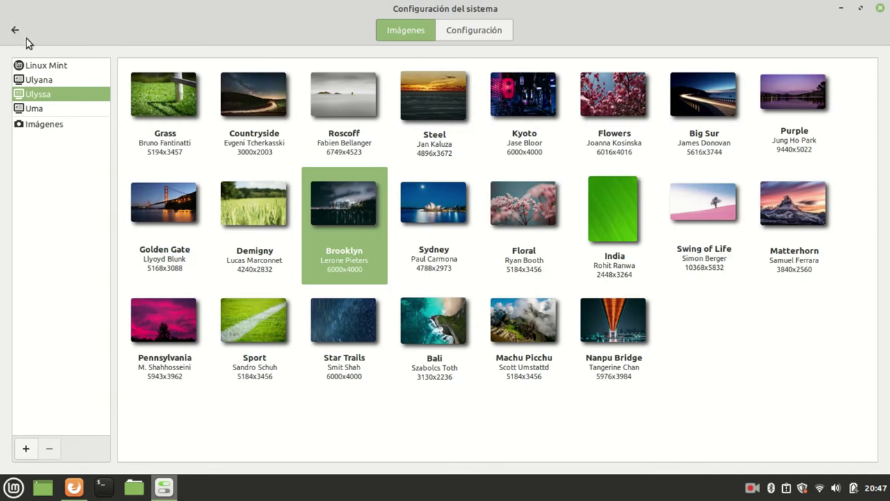
click(43, 107)
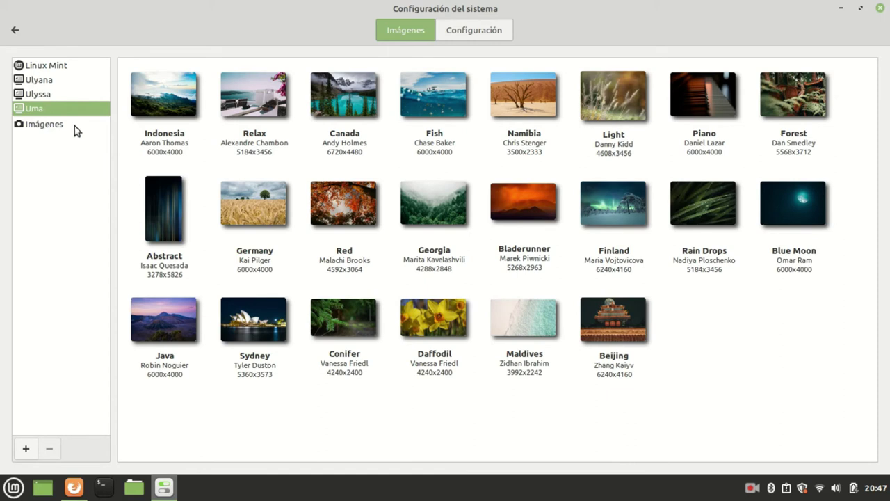
click(160, 346)
click(839, 7)
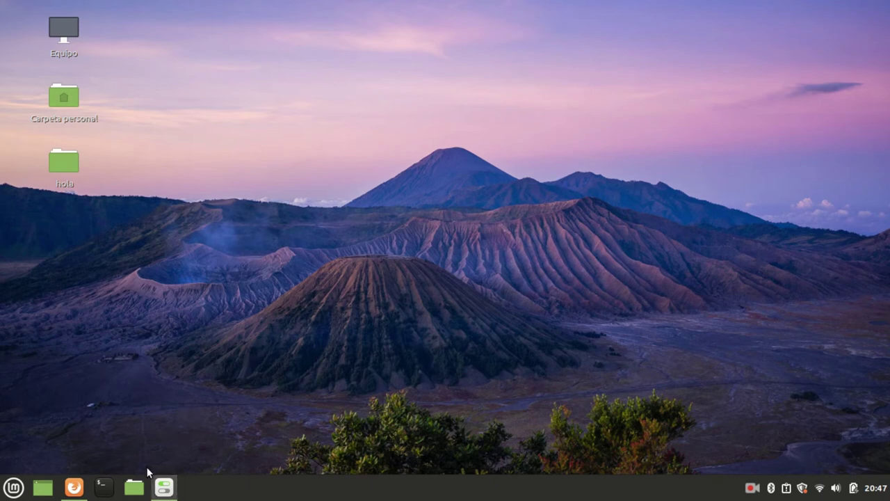
Restore the settings window to view the Temas options, and return to the settings overview.
click(164, 487)
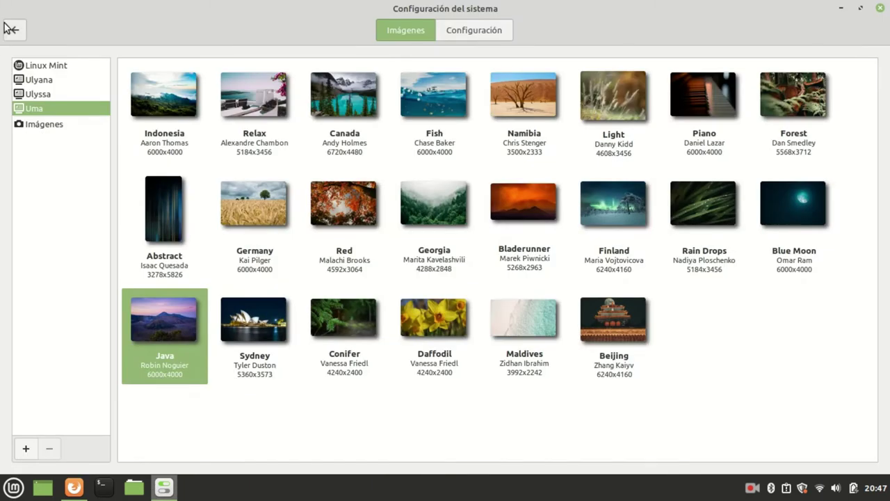
click(14, 29)
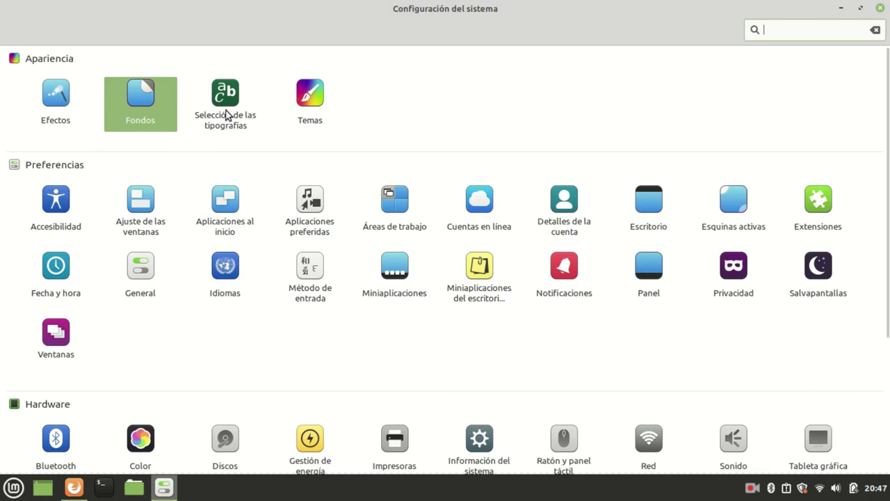
click(308, 115)
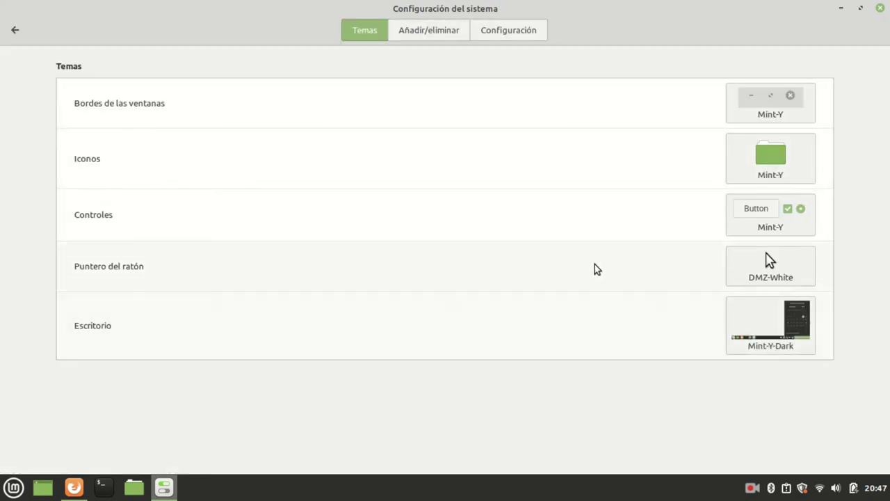
click(17, 30)
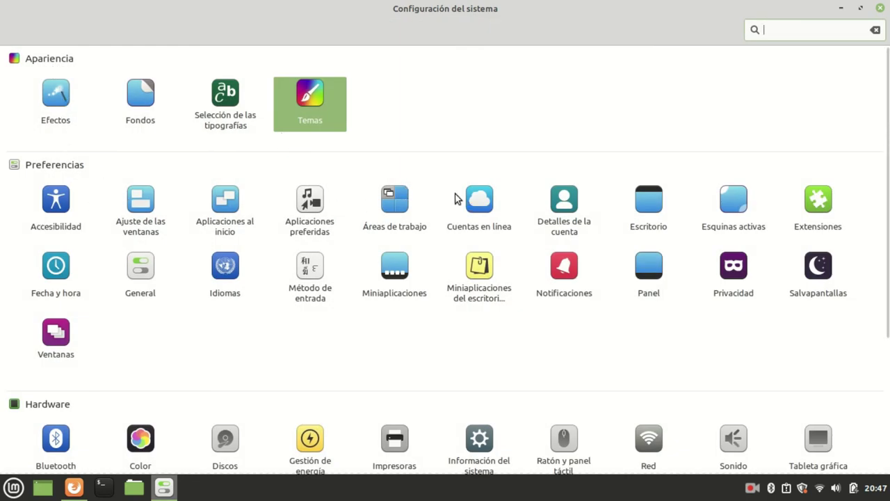
Turn on the Papelera icon in the Escritorio settings, check it on the desktop, and restore the settings window.
click(642, 215)
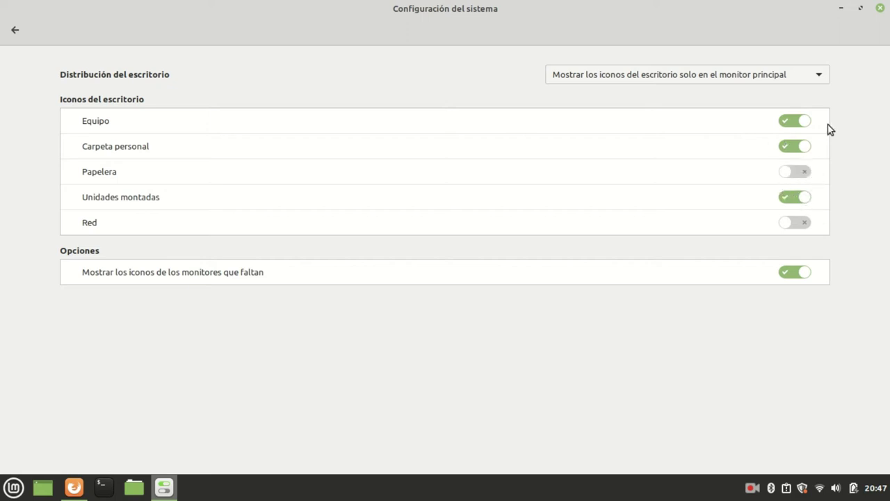
click(841, 8)
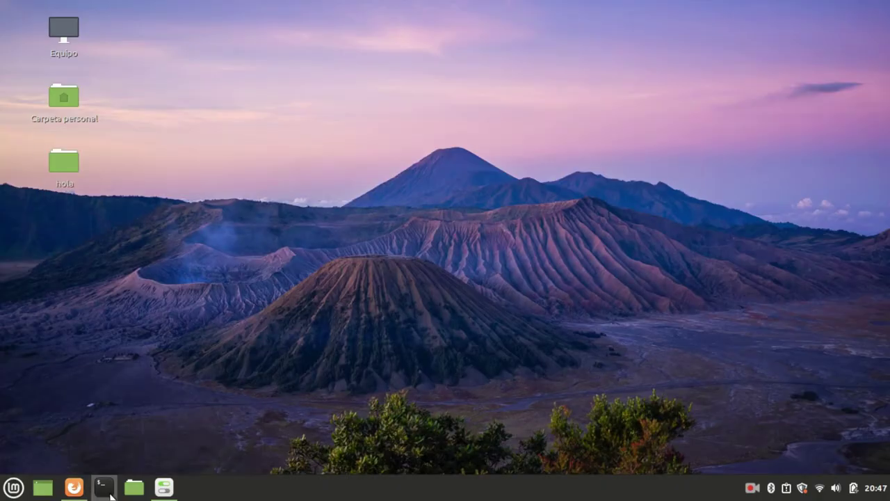
click(162, 488)
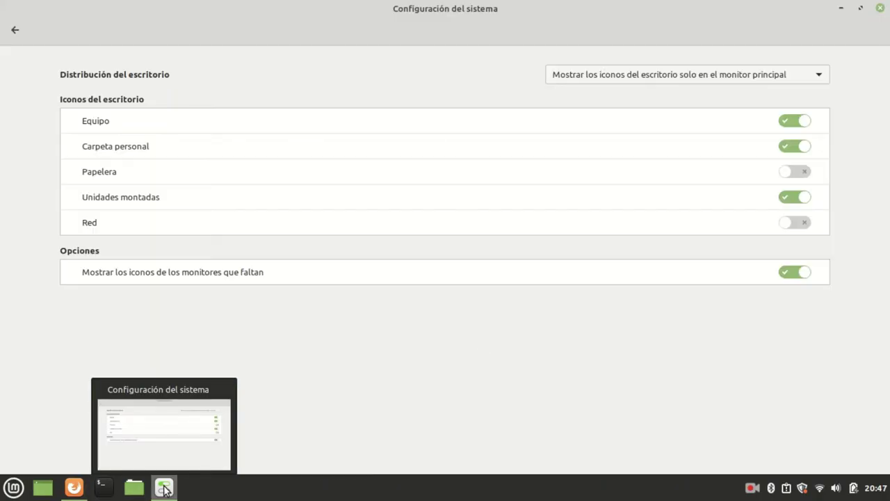
click(842, 7)
click(64, 163)
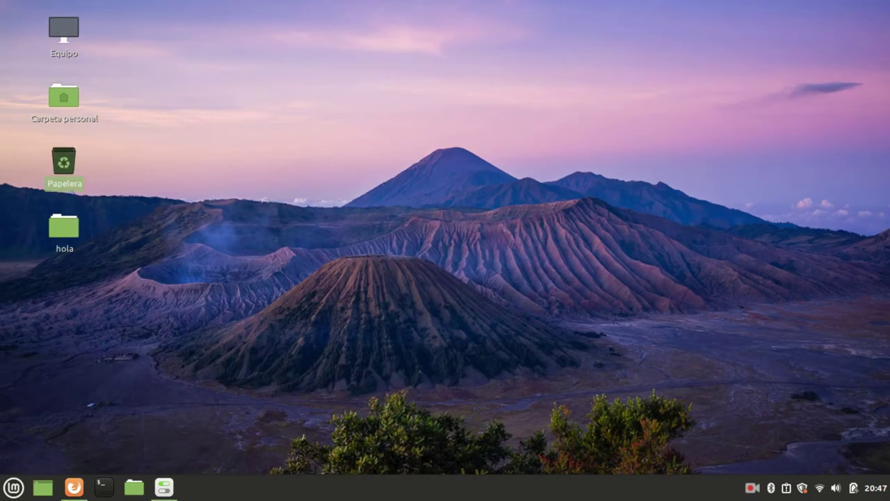
click(160, 488)
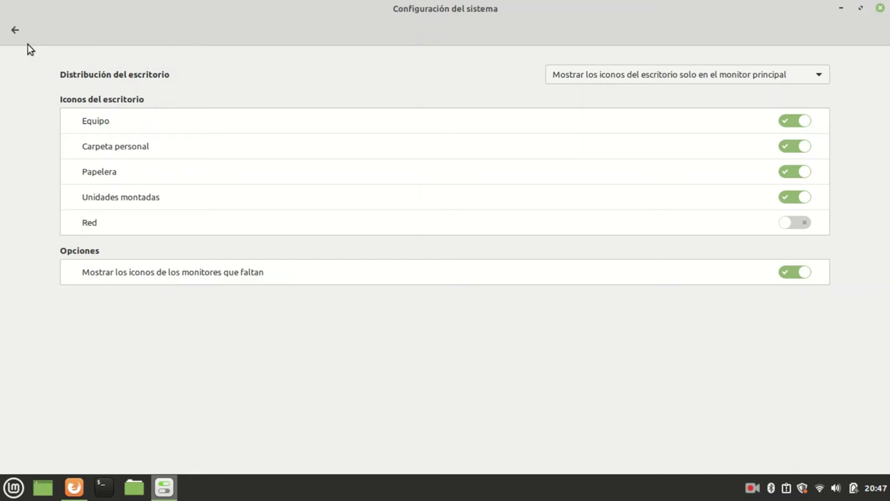
View the Esquinas activas settings, minimize and restore the settings window, and return to the settings overview.
click(15, 32)
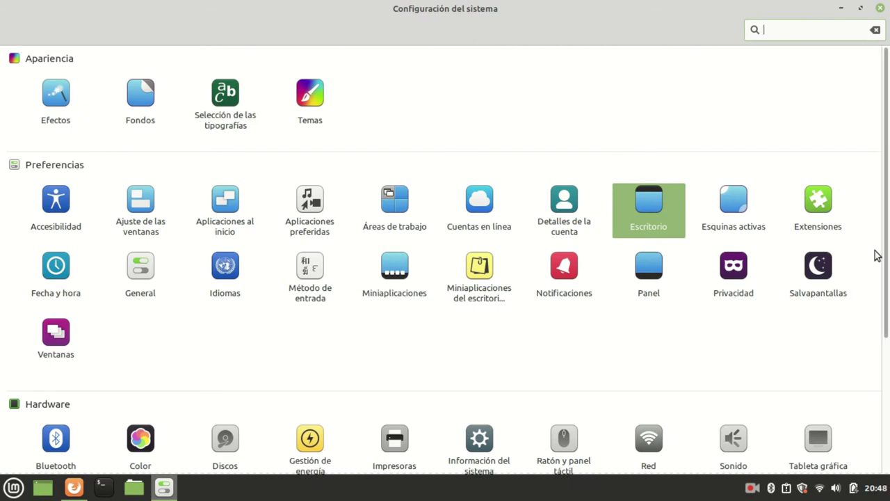
click(725, 207)
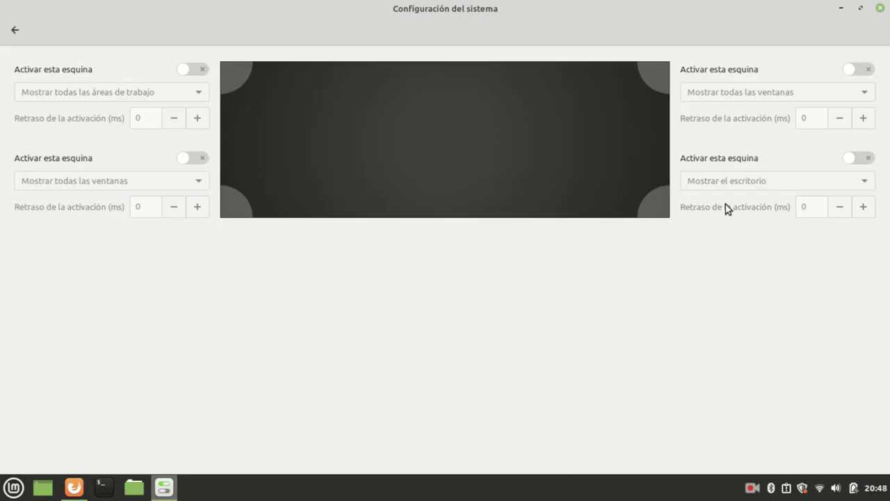
click(843, 9)
click(164, 486)
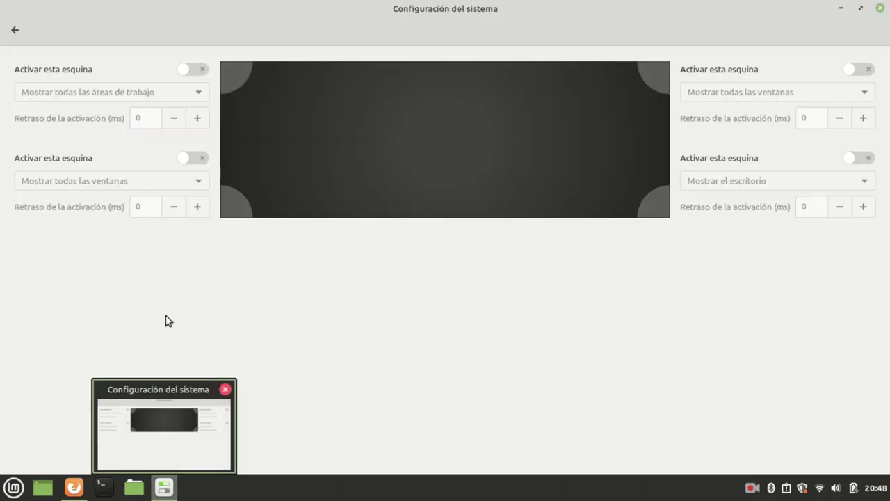
click(19, 33)
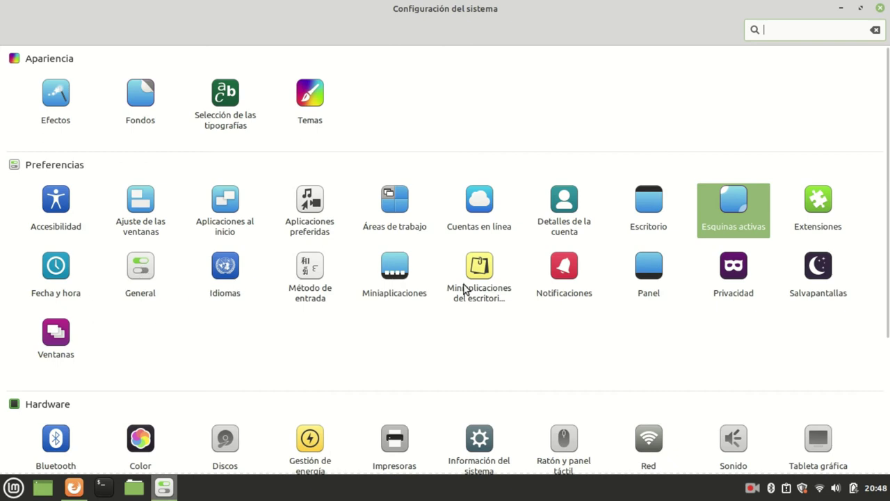
Look through the list of applets in the Miniaplicaciones settings and return to the settings overview.
click(383, 278)
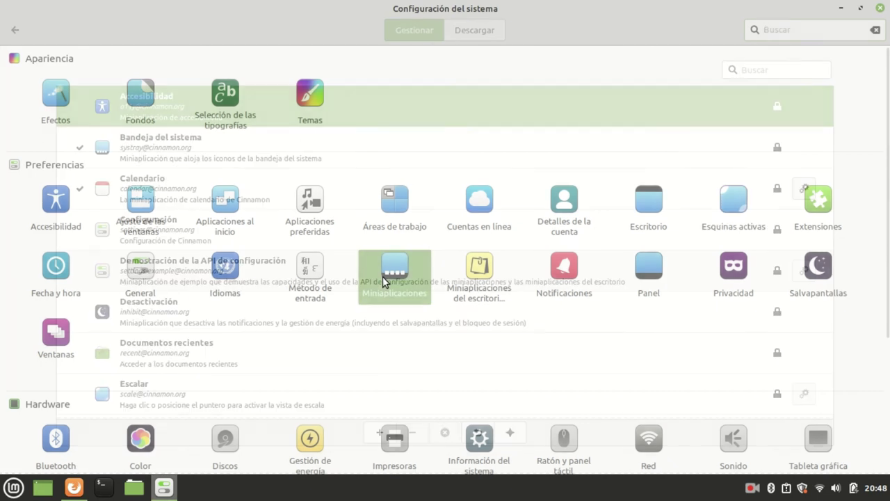
scroll(356, 272, down, 9)
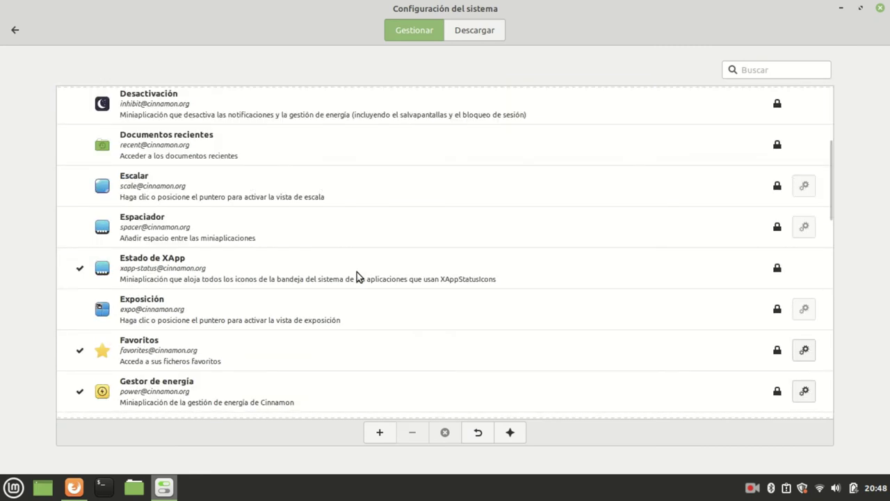
click(15, 30)
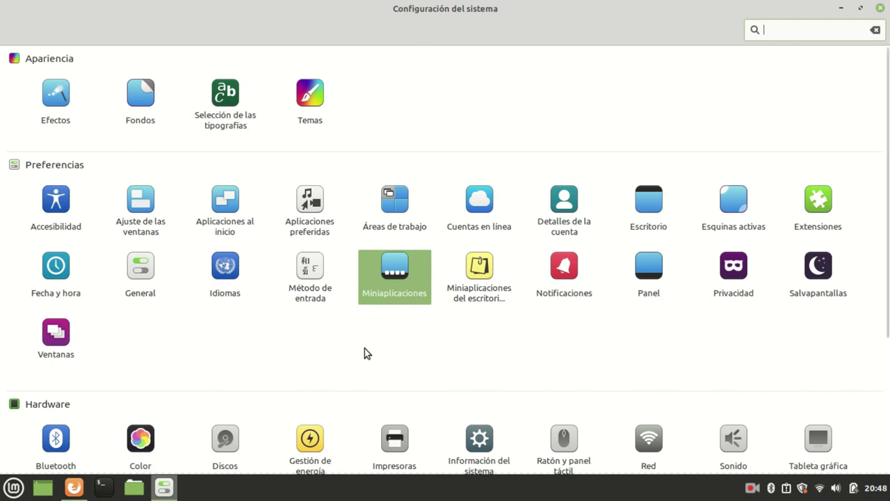
View the Bluetooth and Color settings in the Hardware category, and return to the settings overview.
scroll(351, 350, down, 4)
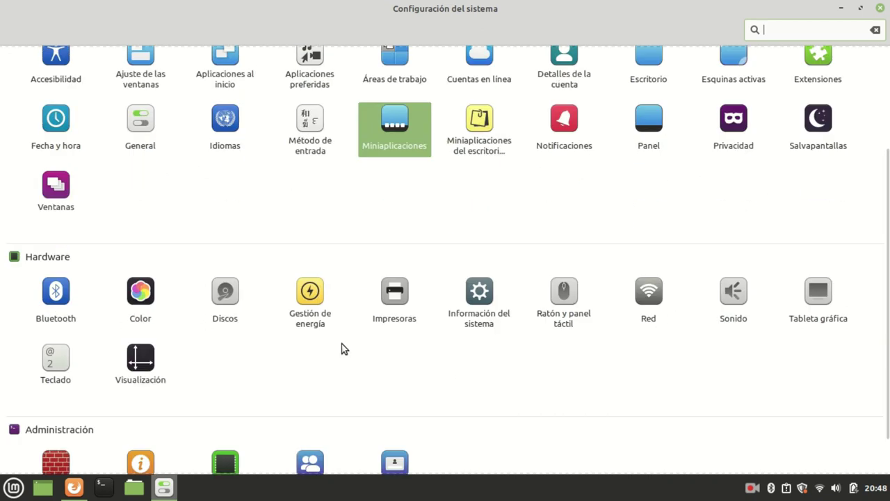
click(56, 301)
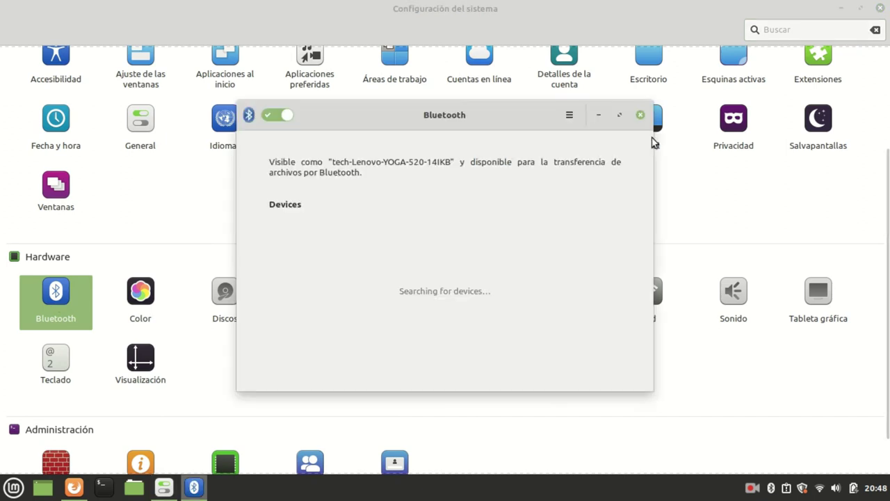
click(640, 116)
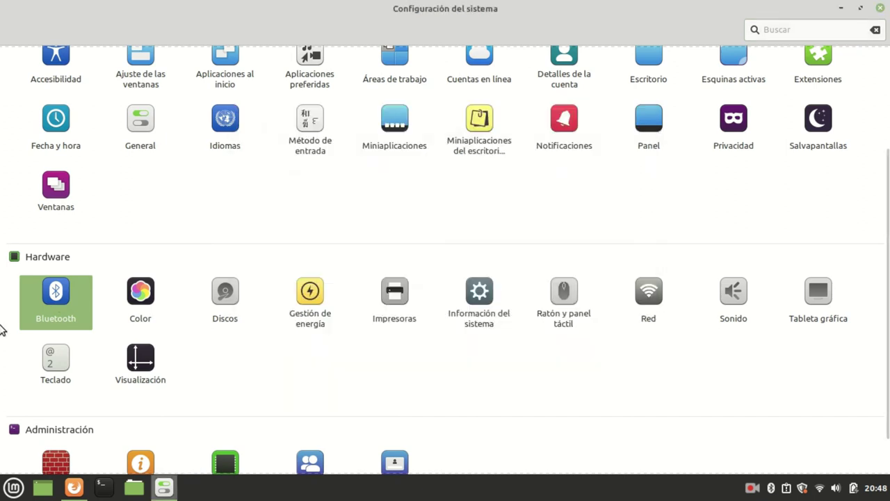
click(160, 308)
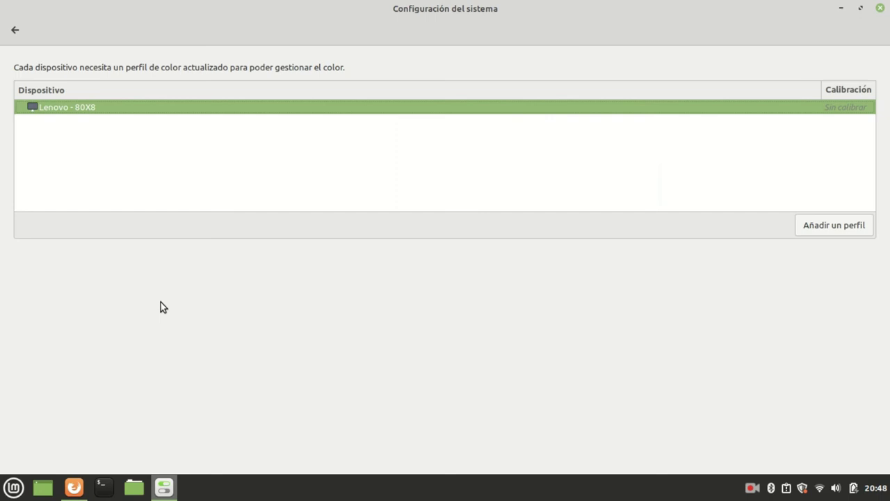
click(18, 28)
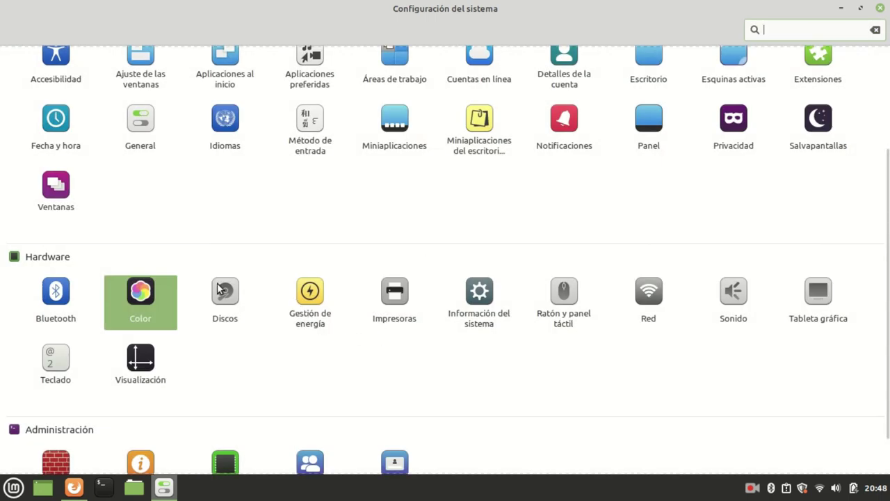
Review the Gestión de energía choices for the power button and a very low battery, leaving without choosing any.
click(332, 312)
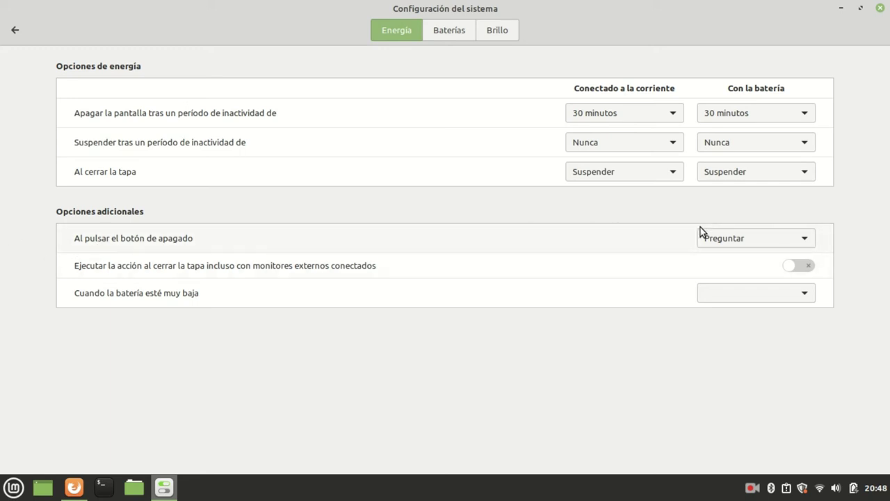
click(714, 241)
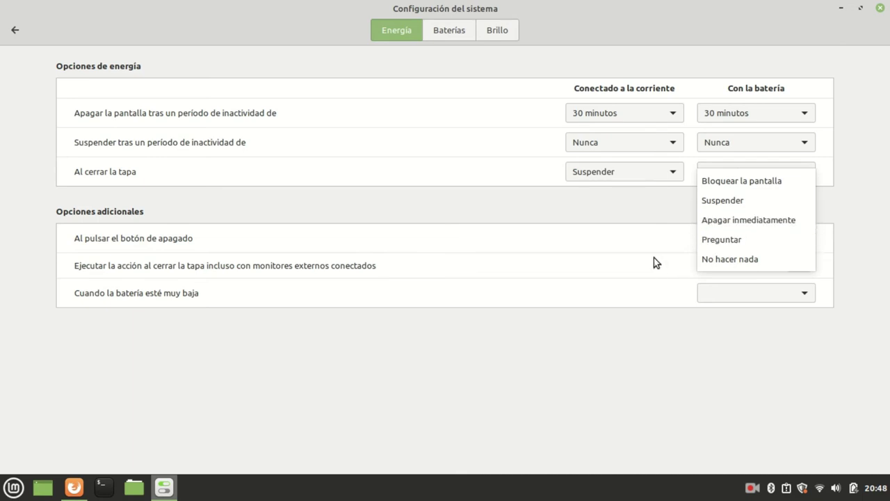
click(14, 35)
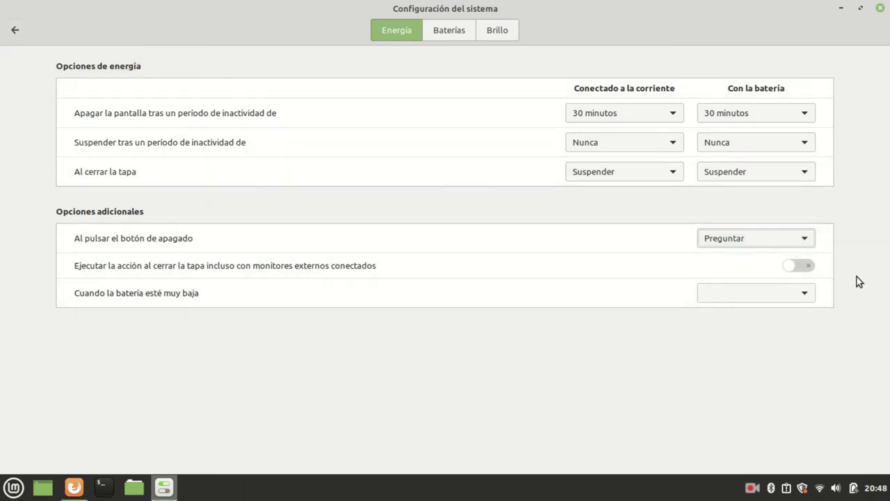
click(803, 293)
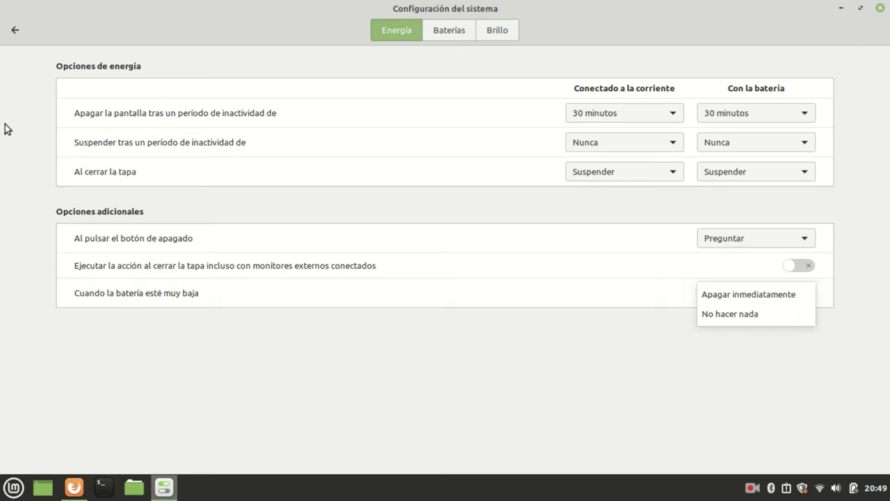
click(12, 31)
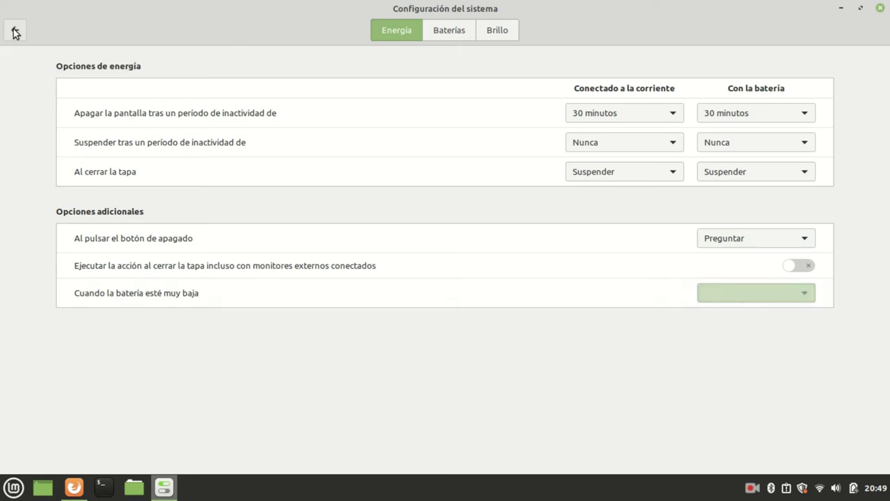
click(14, 32)
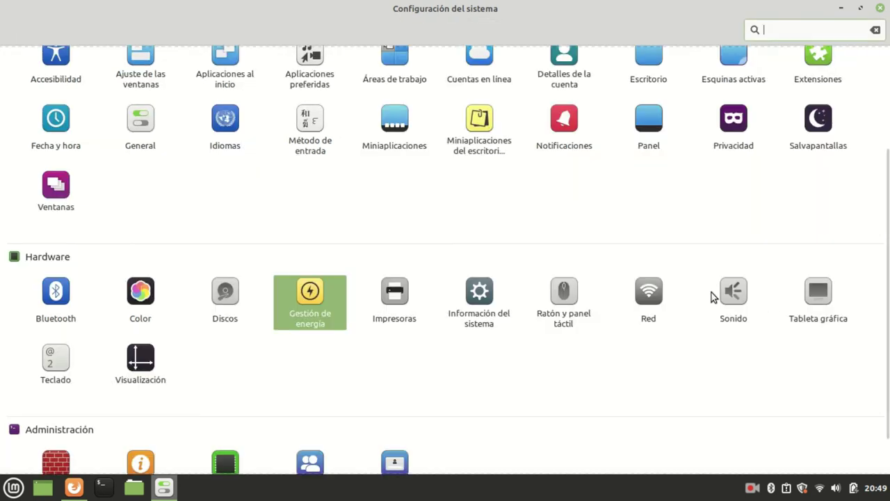
View the Información del sistema page and the Ratón y panel táctil settings, and return to the settings overview.
click(511, 313)
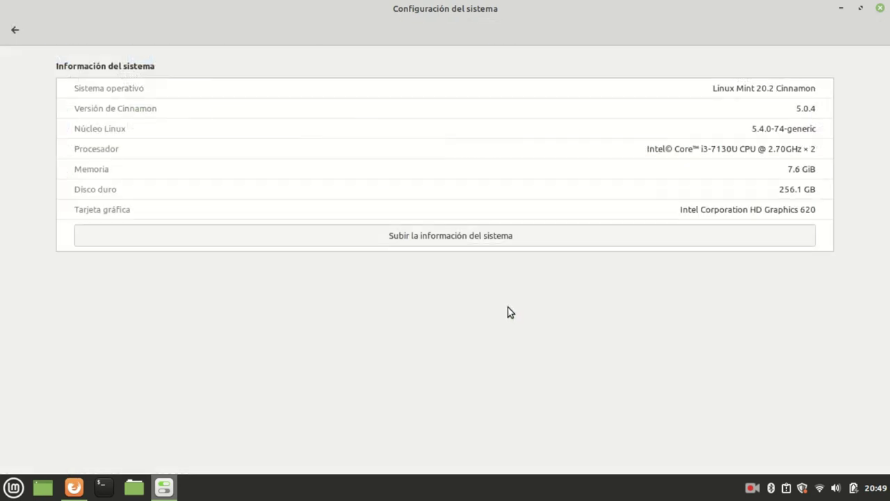
click(15, 31)
click(564, 298)
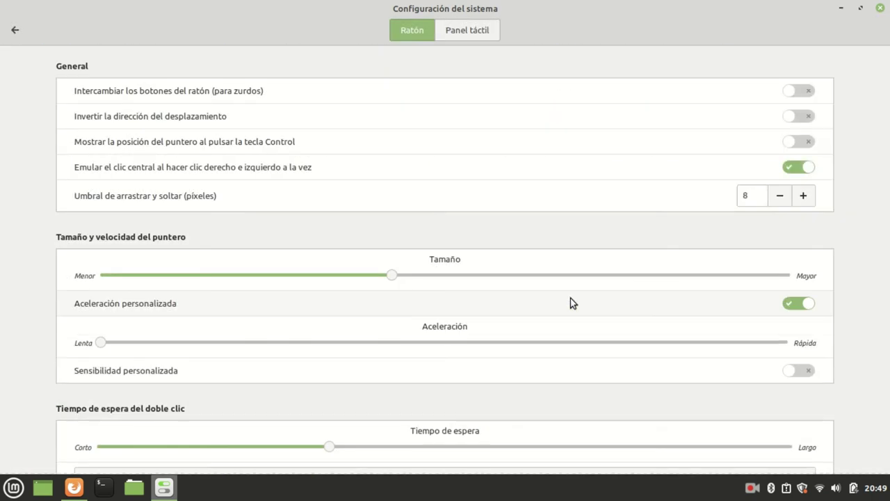
scroll(415, 302, down, 1)
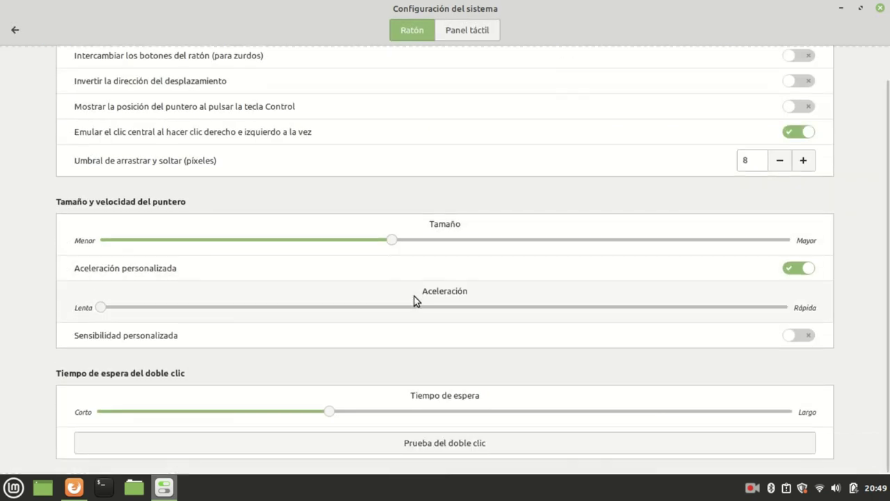
click(13, 31)
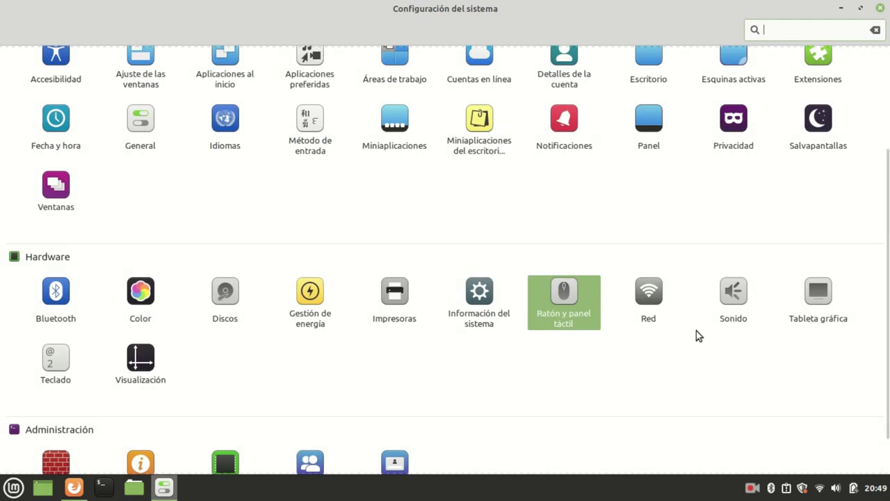
View the Red and Tableta gráfica settings, and return to the settings overview.
click(646, 299)
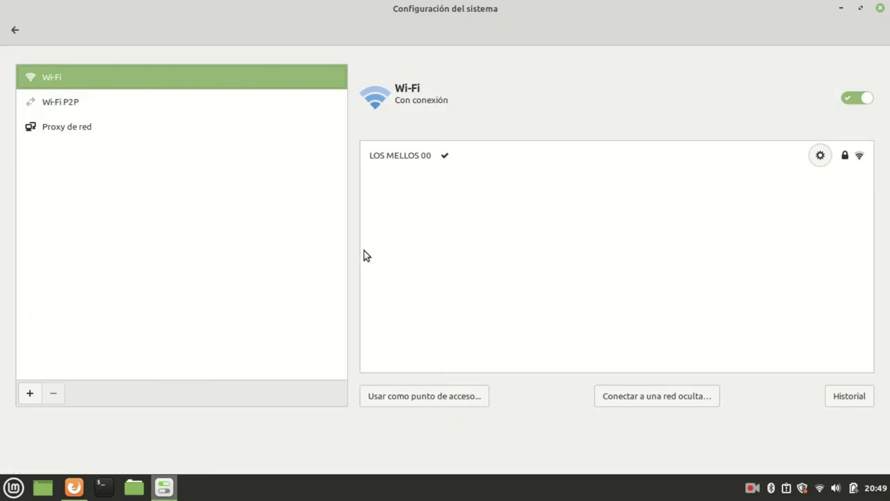
click(13, 30)
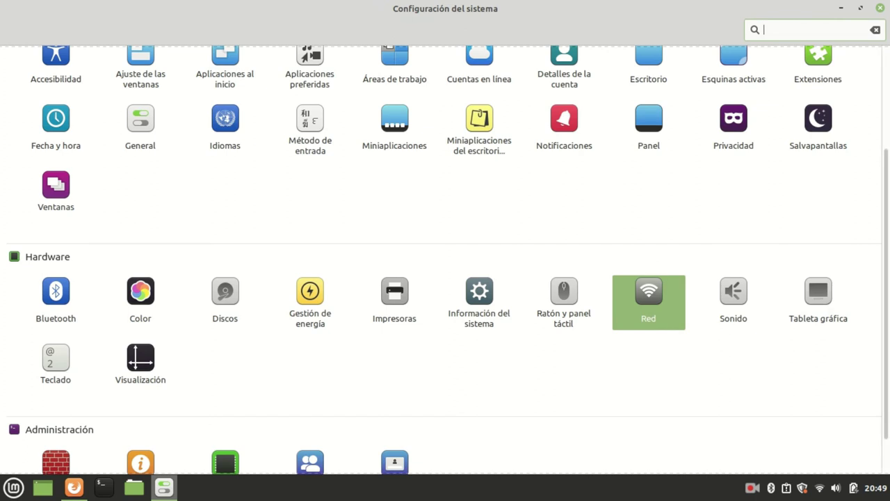
click(815, 314)
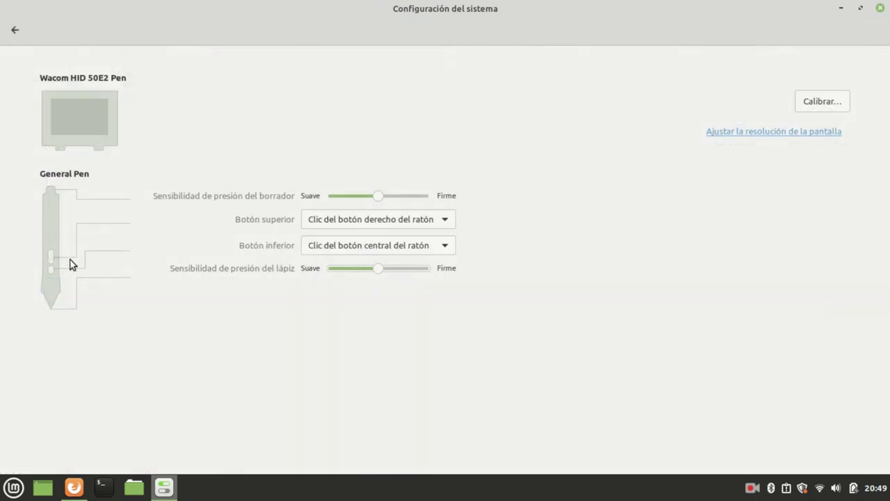
click(15, 31)
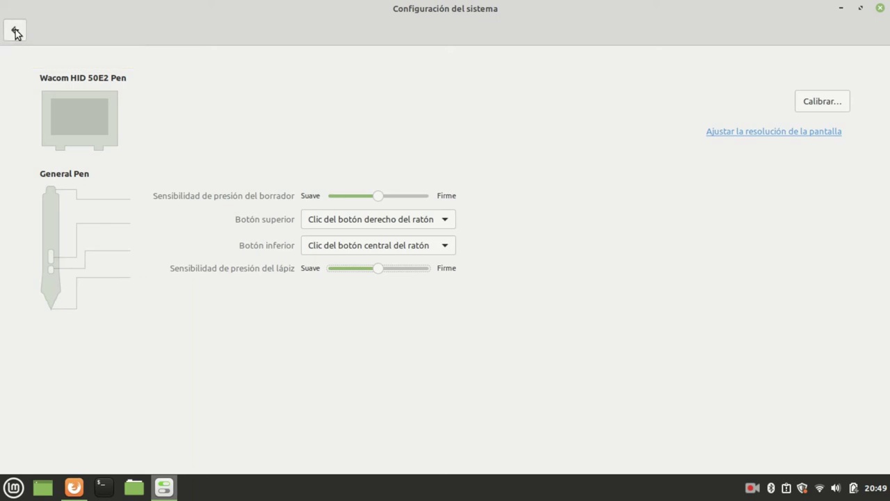
View the typing and Atajos de teclado options in the Teclado settings, and return to the settings overview.
click(50, 356)
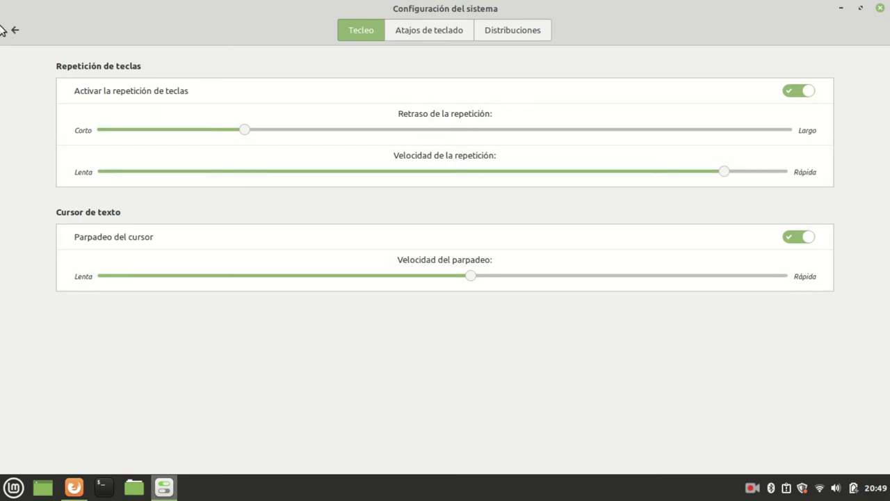
click(466, 38)
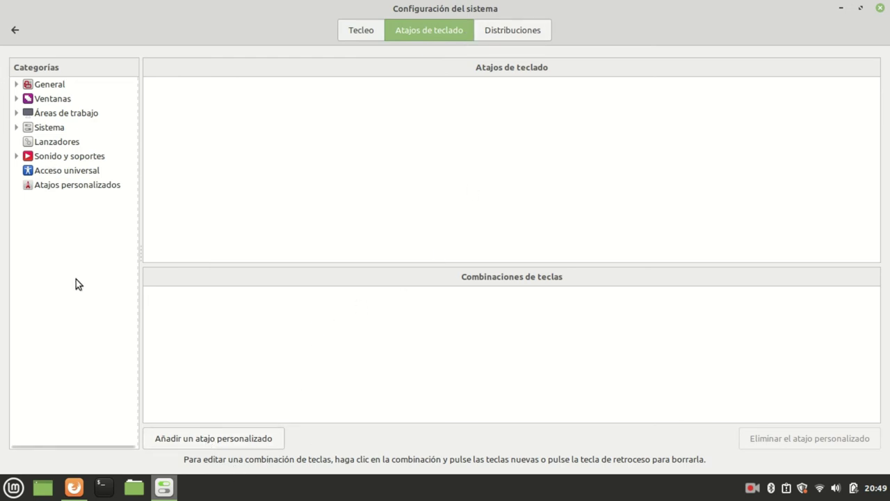
click(15, 30)
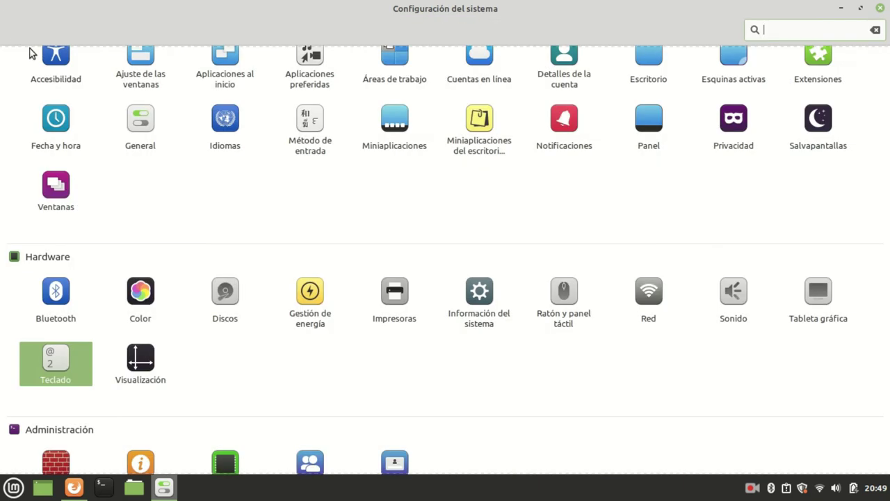
scroll(243, 193, down, 1)
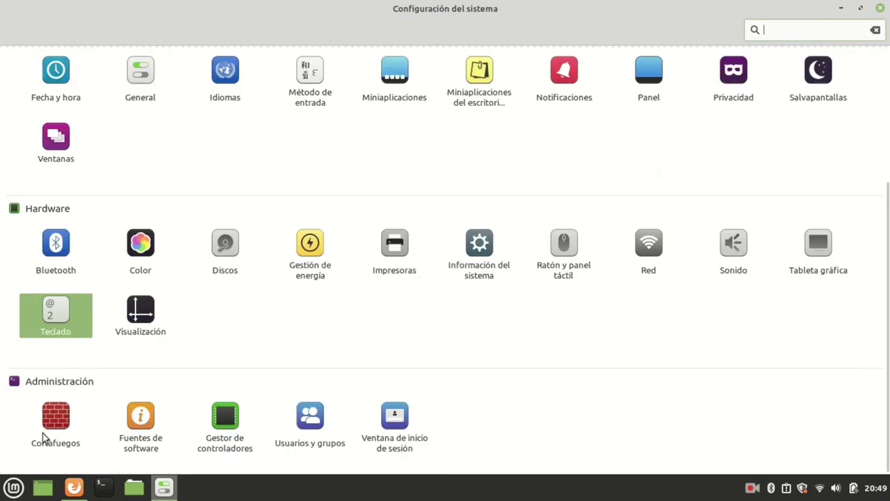
click(70, 424)
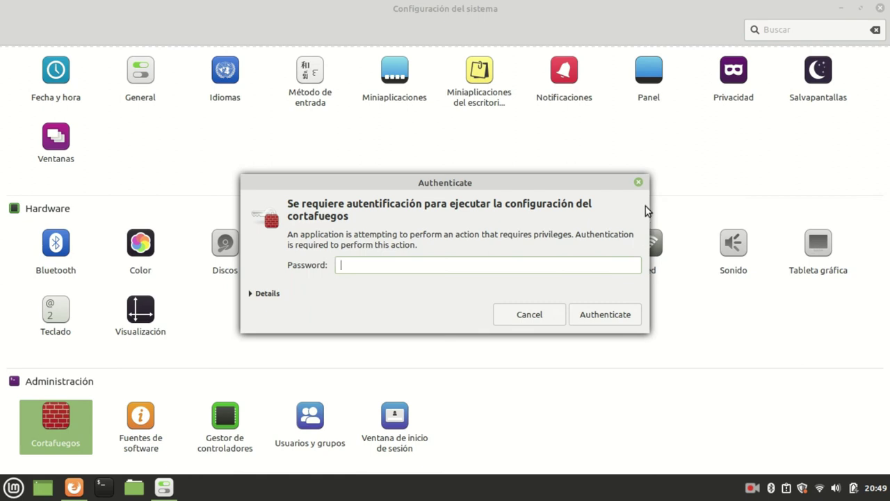
click(525, 321)
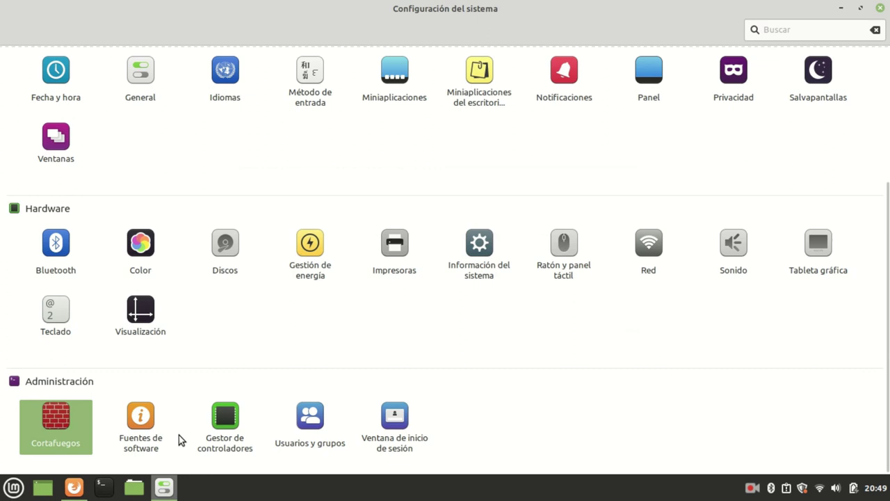
Open the Gestor de controladores from the Administración category, entering the account password to authenticate.
click(216, 427)
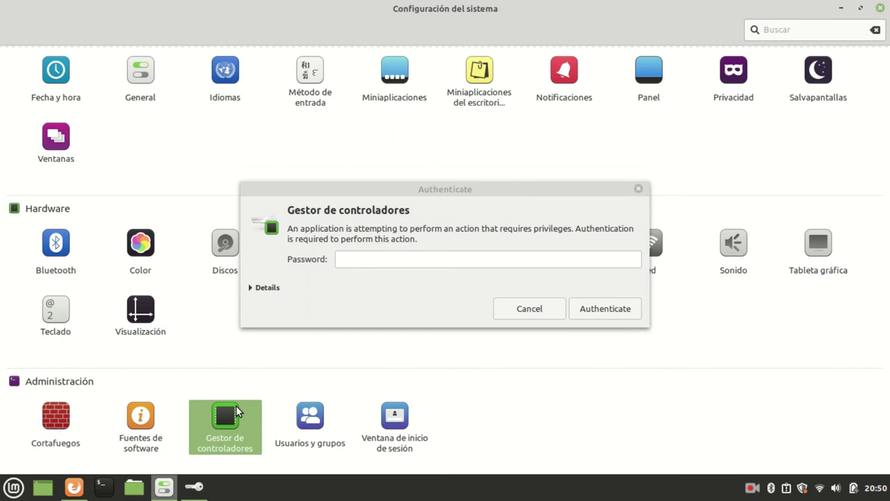
click(391, 257)
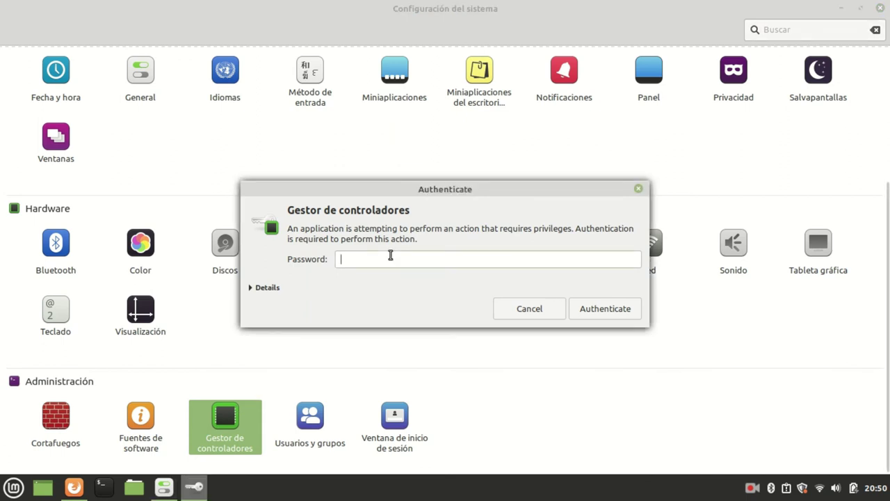
text(•••)
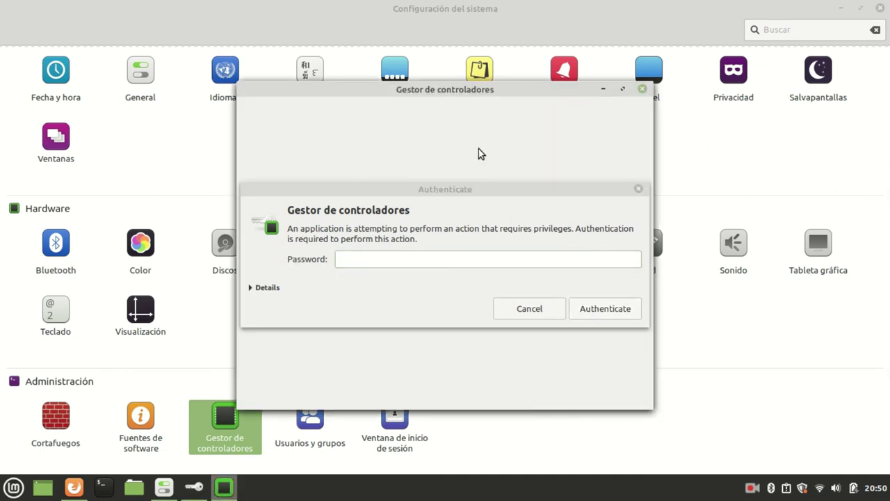
Cancel the authentication request for the Gestor de controladores and minimize its window.
click(533, 308)
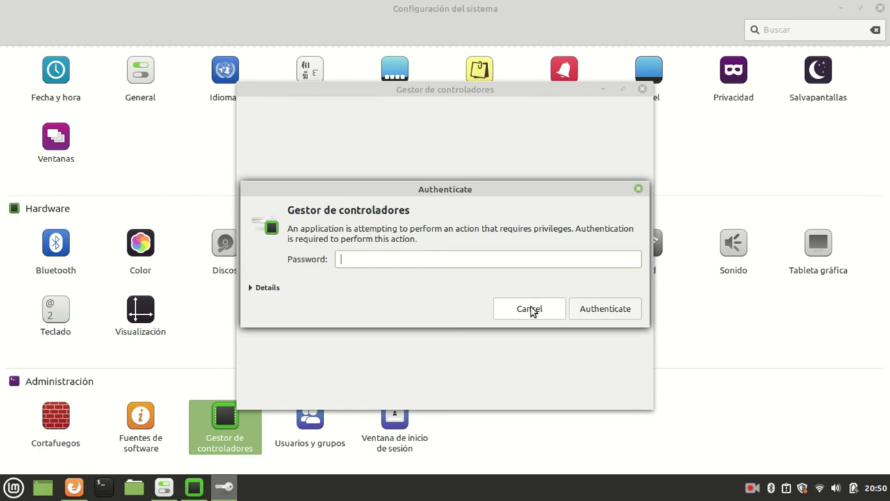
click(529, 309)
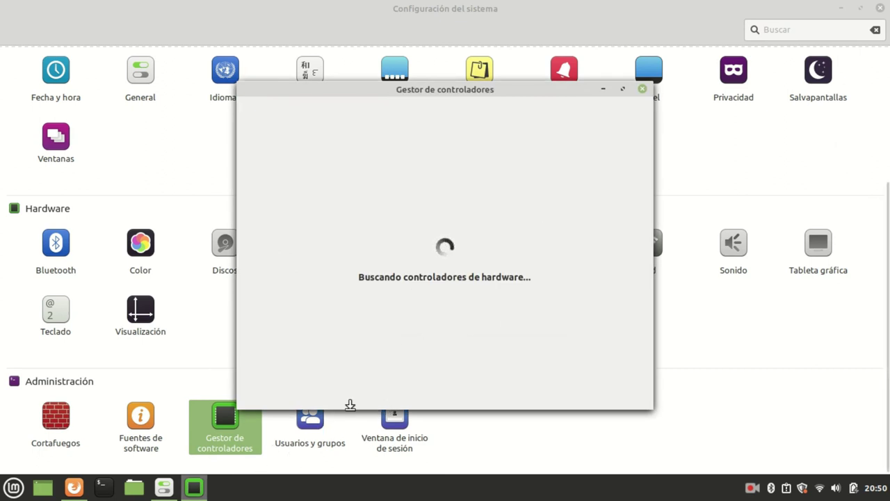
click(601, 89)
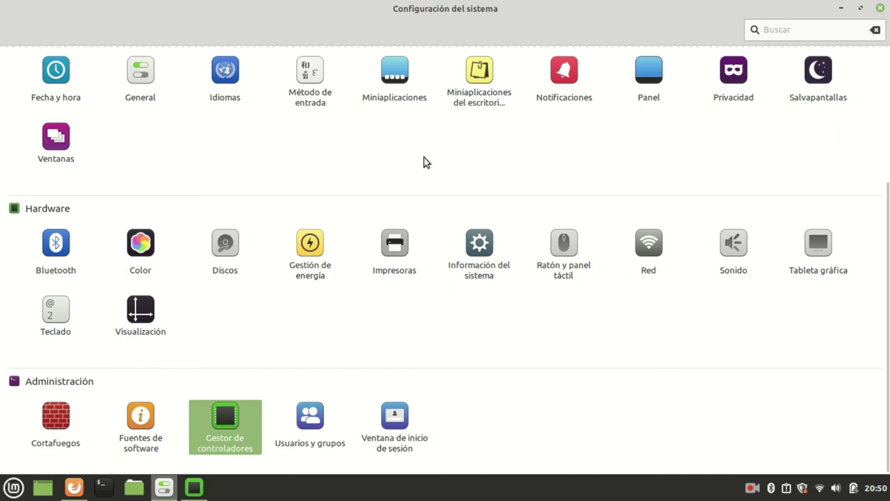
Close the Configuración del sistema window and open System Monitor from the Administración applications.
scroll(512, 410, up, 5)
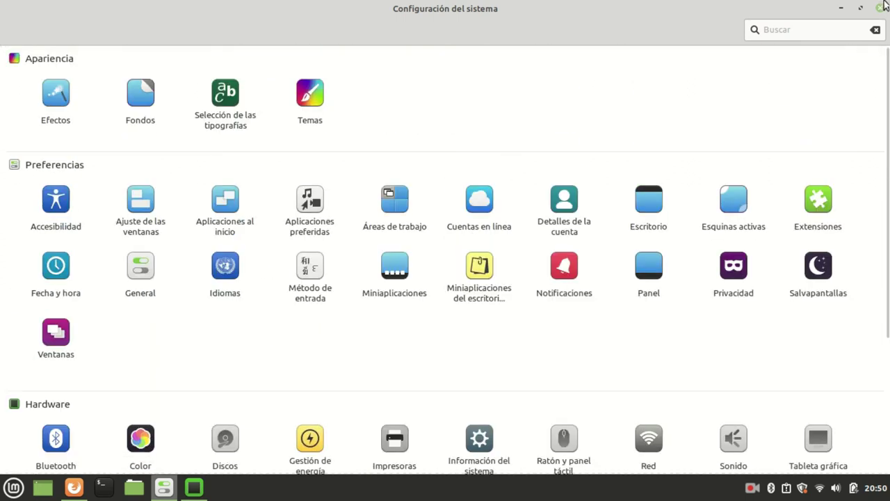
click(882, 8)
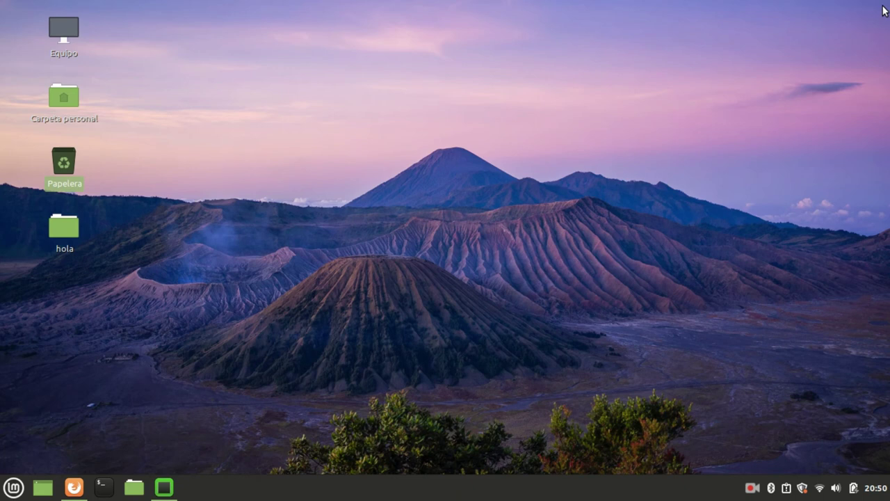
click(14, 487)
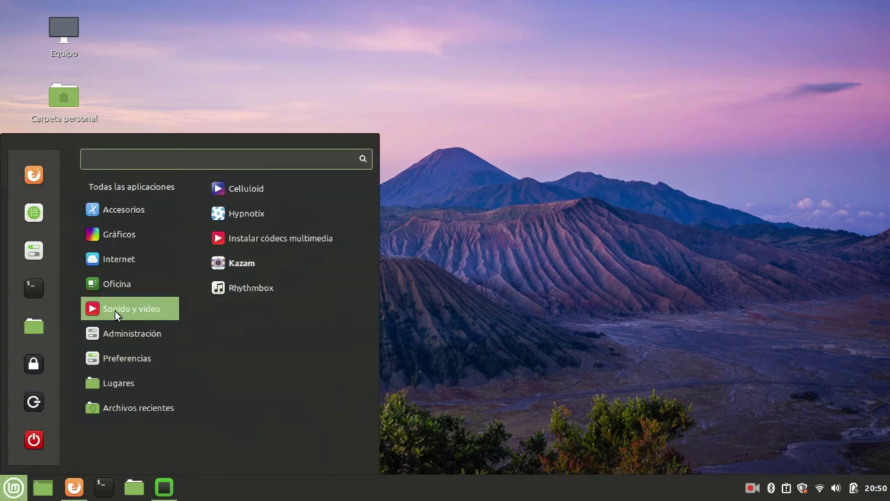
mouse_move(109, 275)
mouse_move(114, 386)
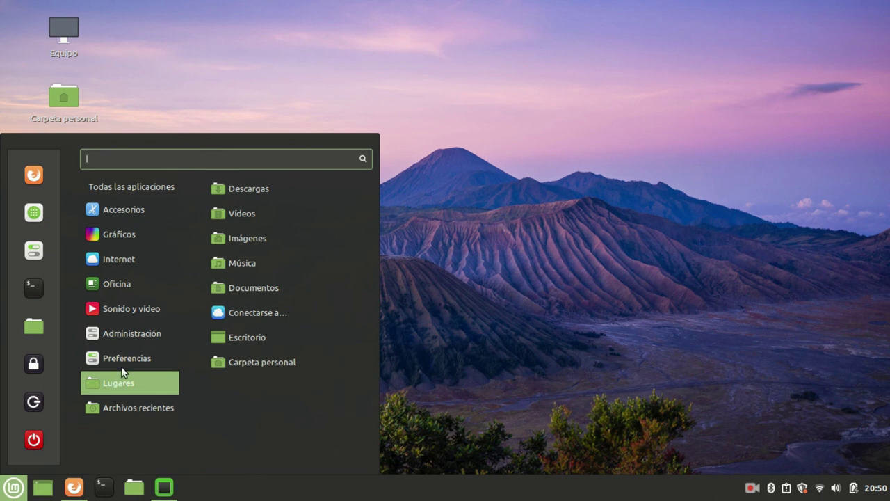
mouse_move(126, 353)
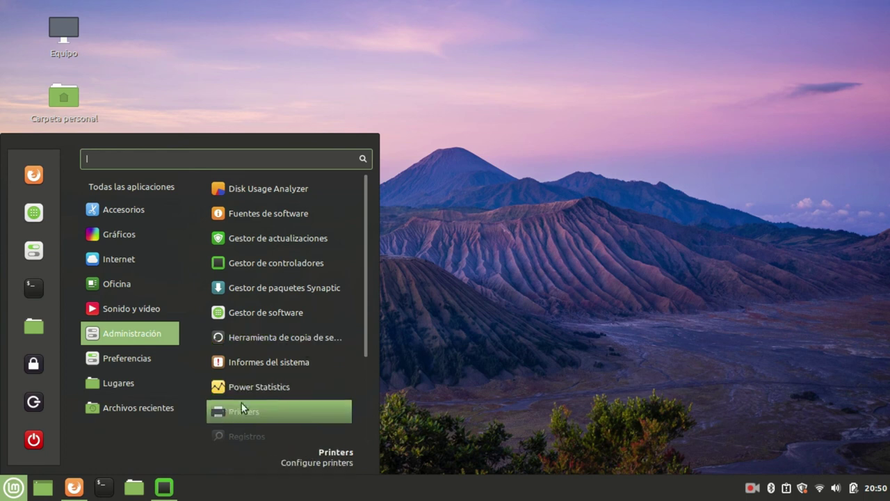
scroll(264, 392, down, 5)
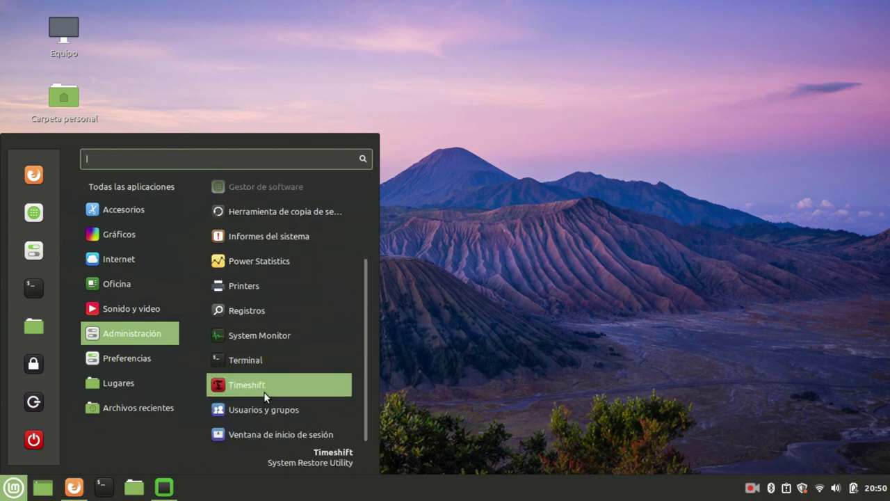
click(266, 338)
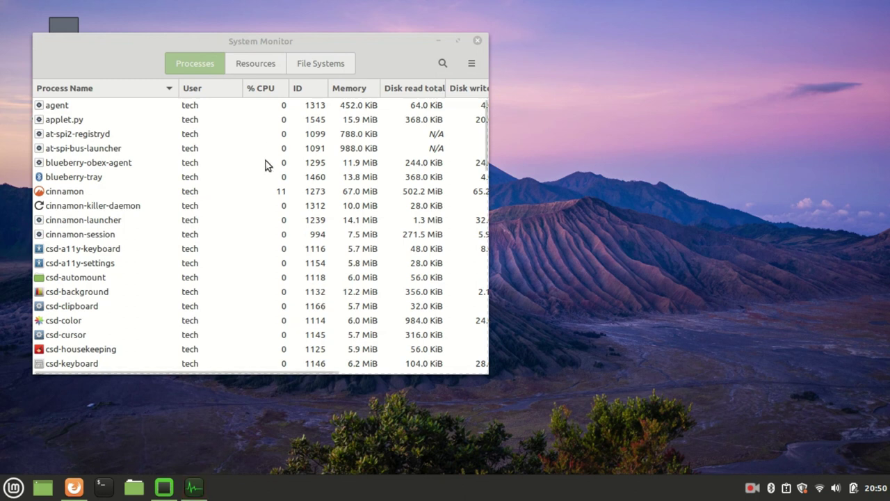
Look through the process list in System Monitor and bring the Gestor de controladores window back up.
scroll(328, 162, down, 1)
scroll(330, 162, up, 1)
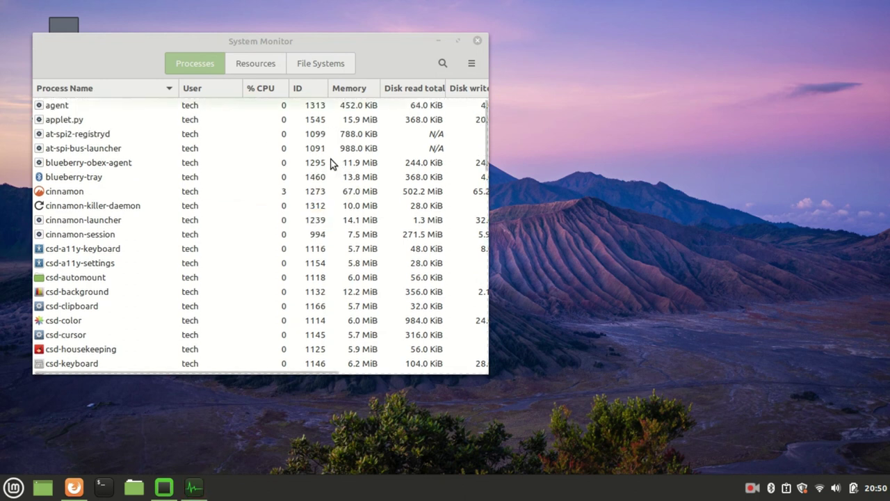
scroll(327, 223, down, 2)
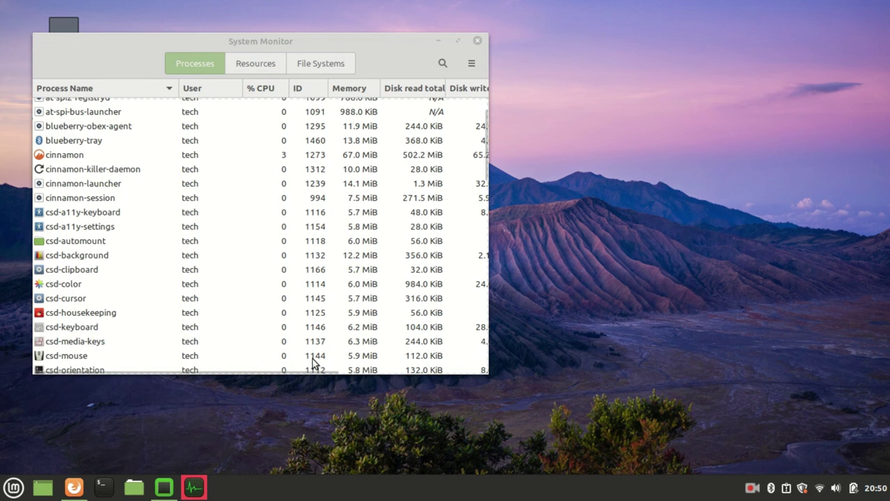
scroll(302, 299, up, 2)
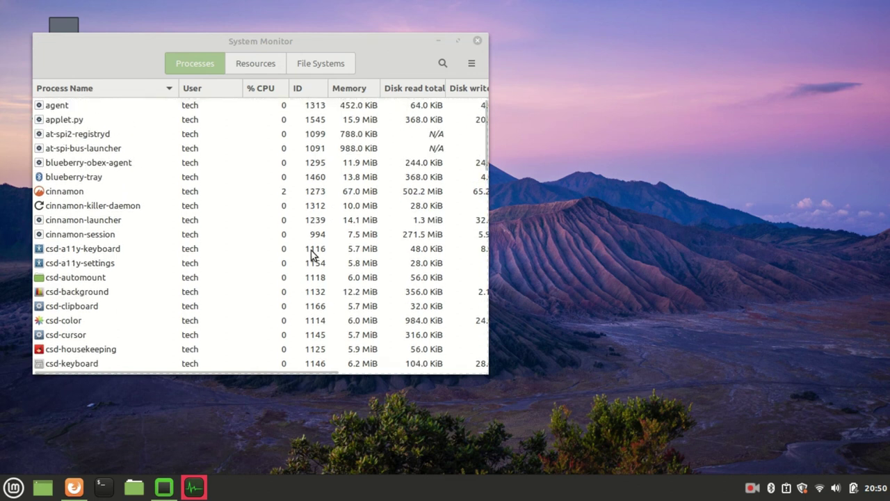
click(164, 489)
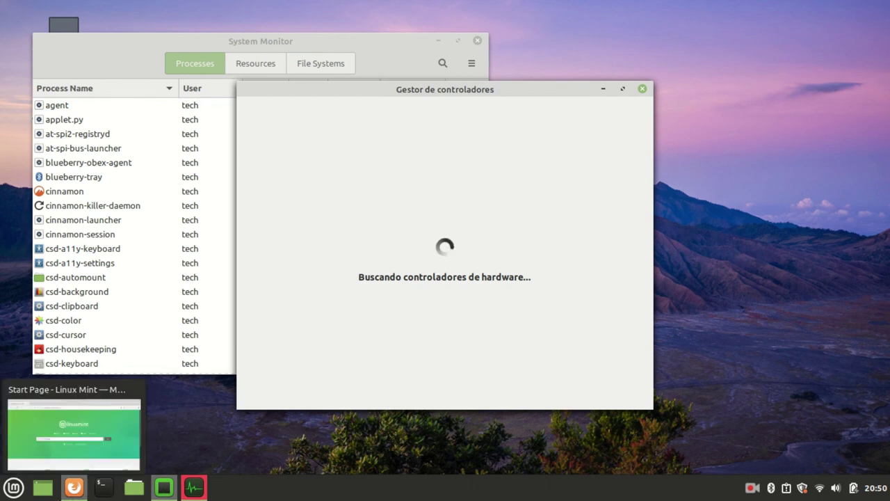
Browse the installed applications by category, from Gráficos and Oficina through Administración and Preferencias to Lugares and Archivos recientes.
click(14, 486)
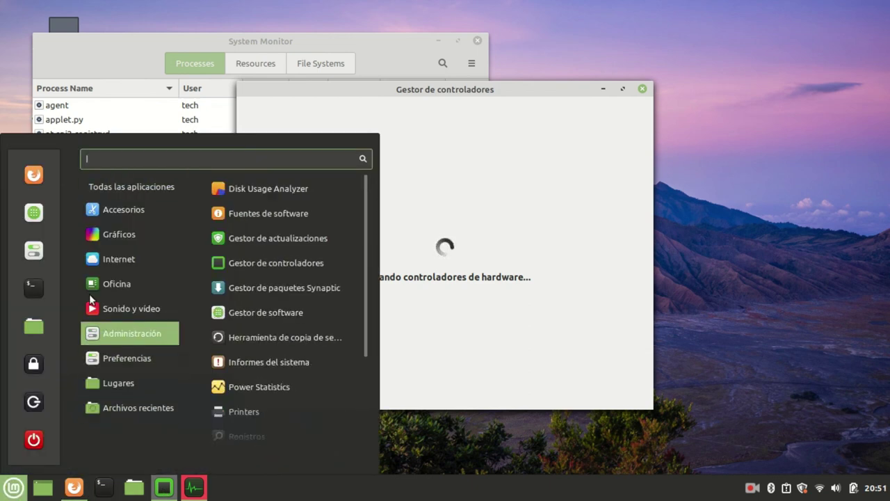
mouse_move(116, 240)
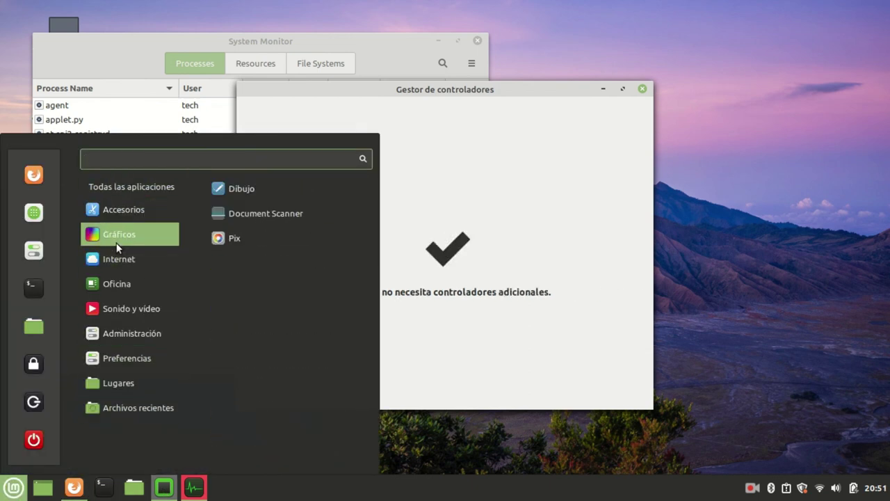
mouse_move(159, 280)
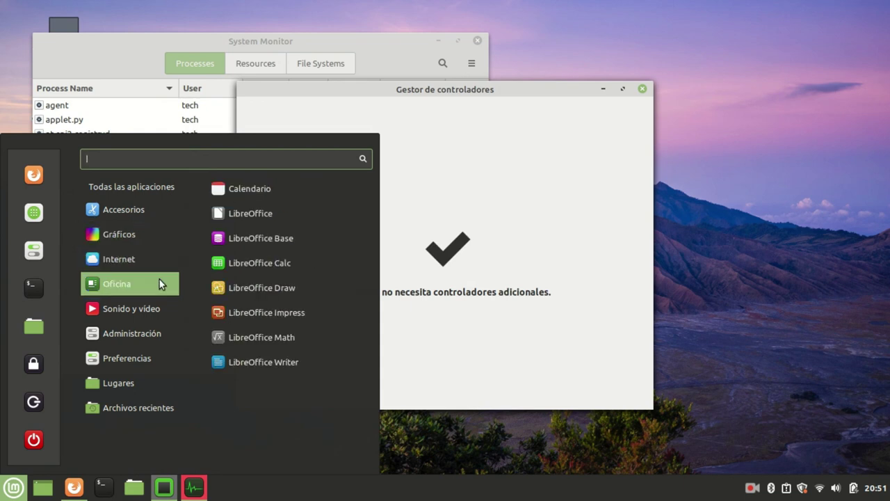
mouse_move(143, 310)
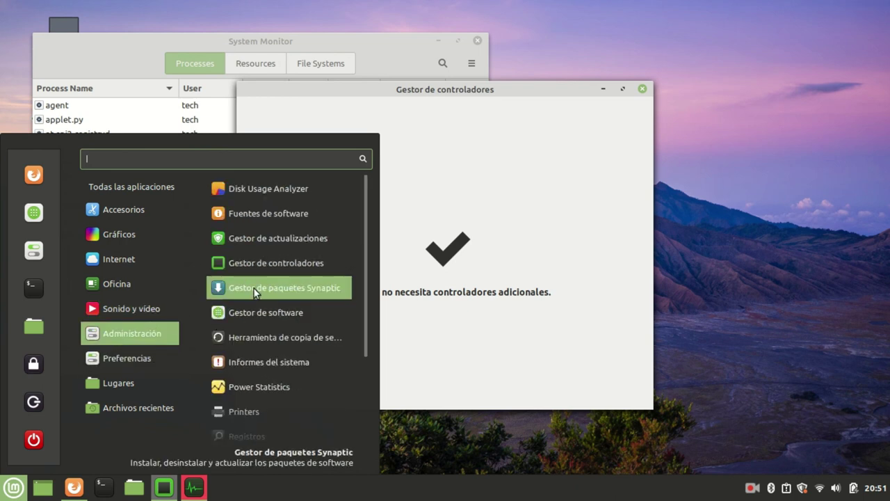
scroll(257, 345, down, 3)
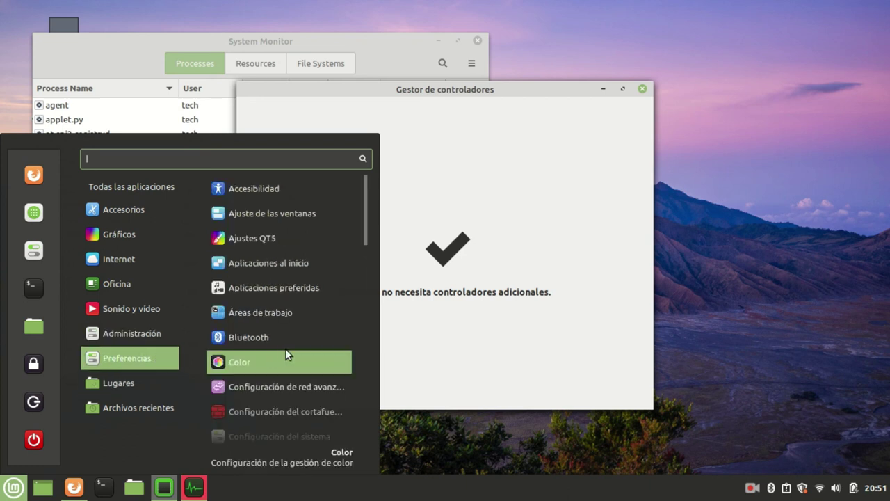
scroll(285, 349, down, 5)
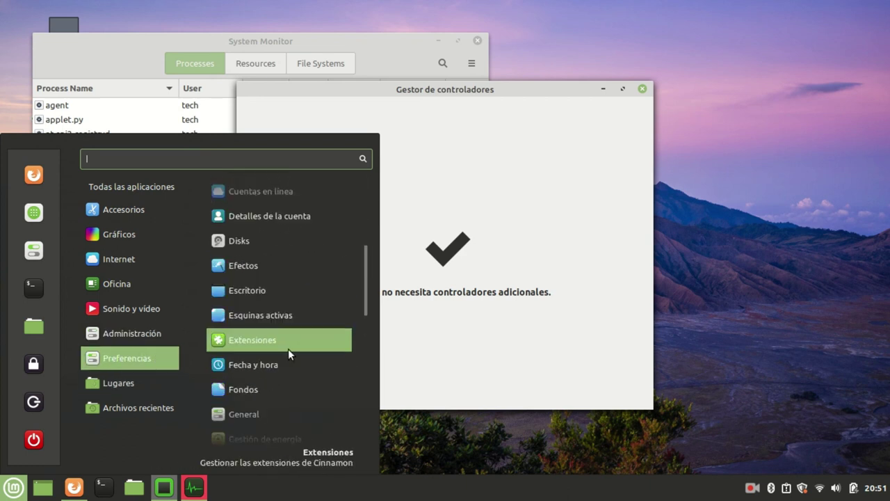
scroll(290, 349, down, 1)
scroll(289, 349, down, 4)
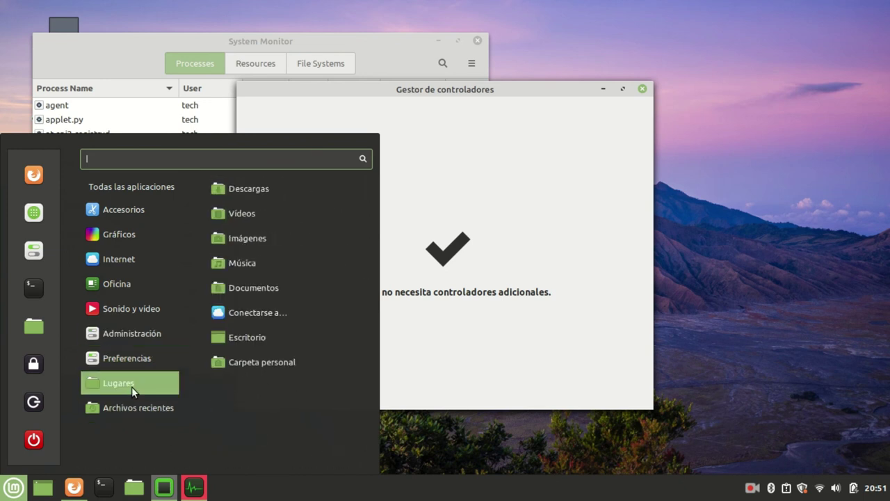
mouse_move(155, 401)
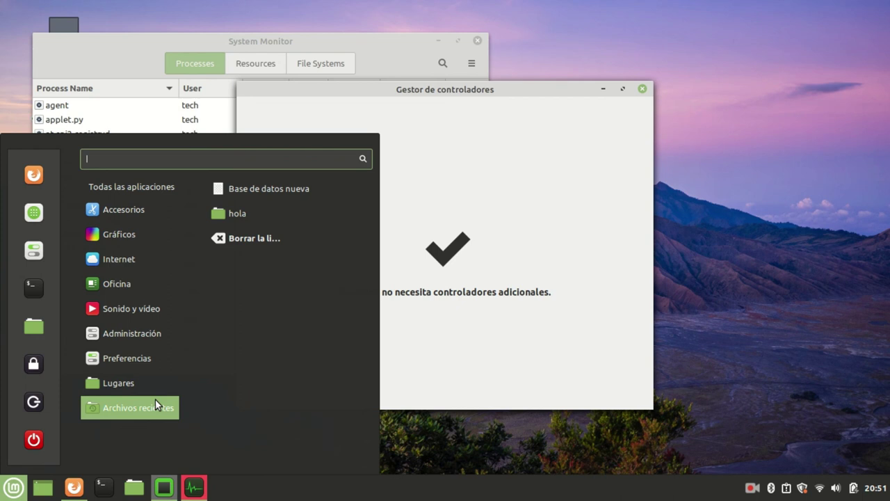
click(547, 23)
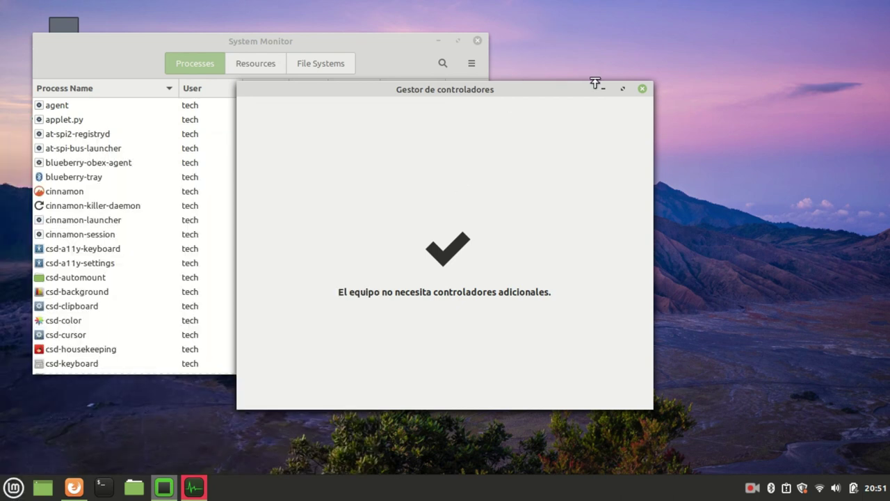
Close the Gestor de controladores window and open the screen recorder's recording options.
click(642, 90)
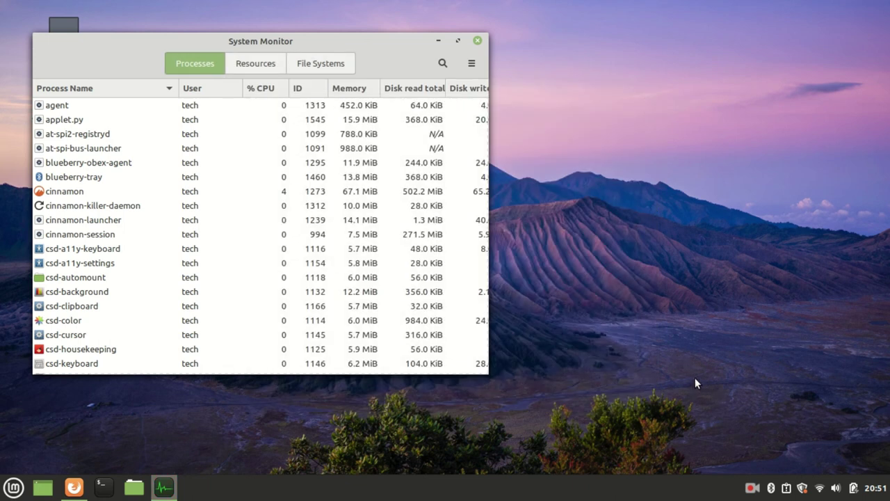
click(751, 490)
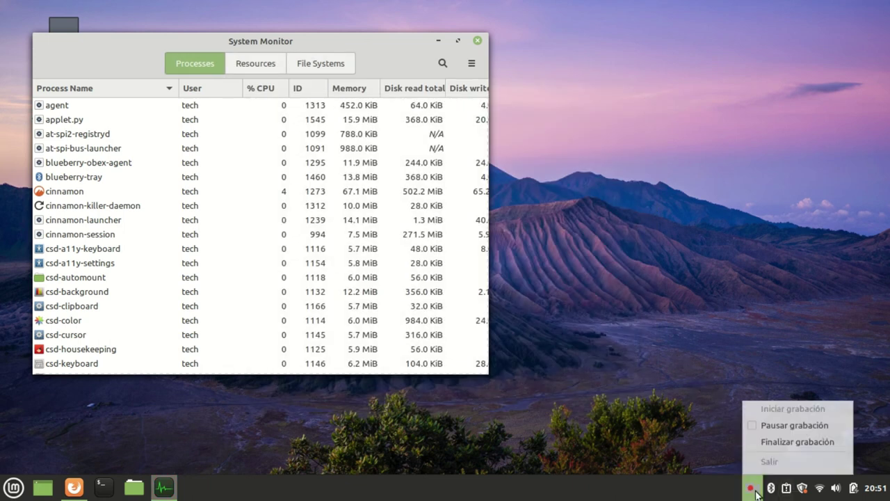